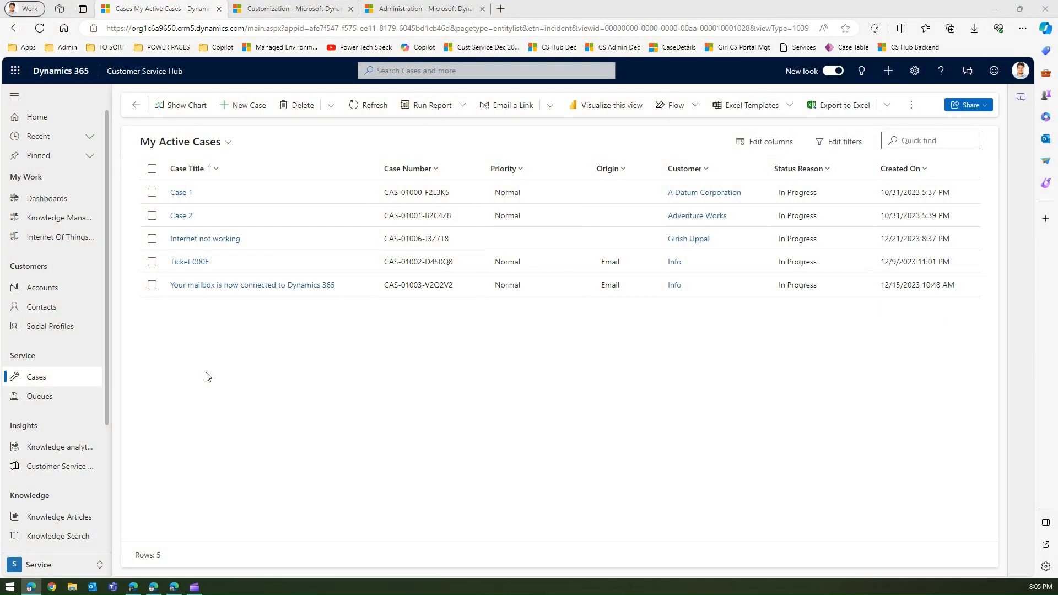
Open the Customer Service Hub app in the app designer from the list of published apps.
left_click(149, 73)
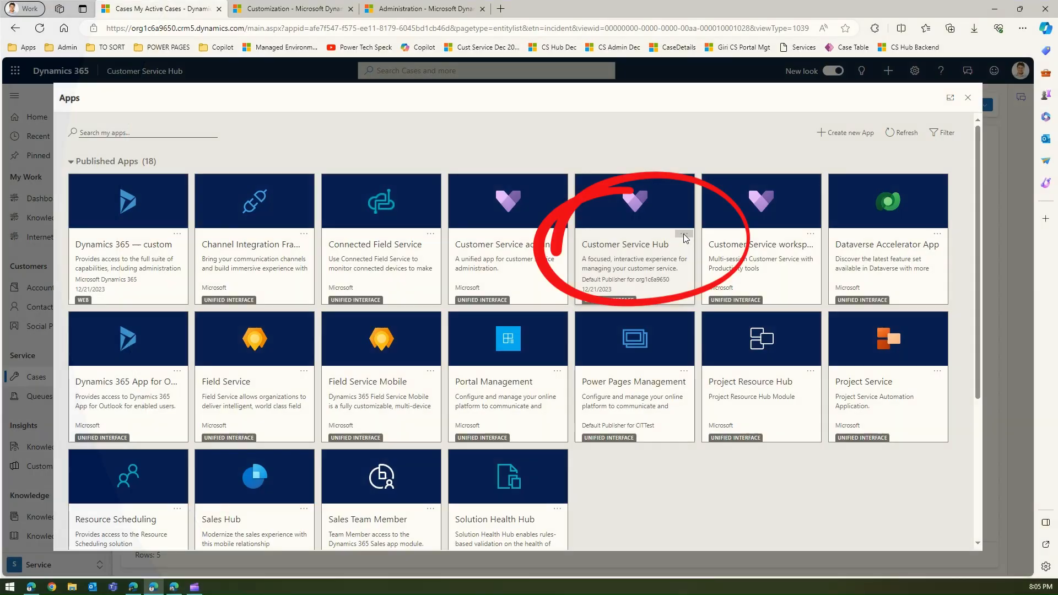
left_click(684, 236)
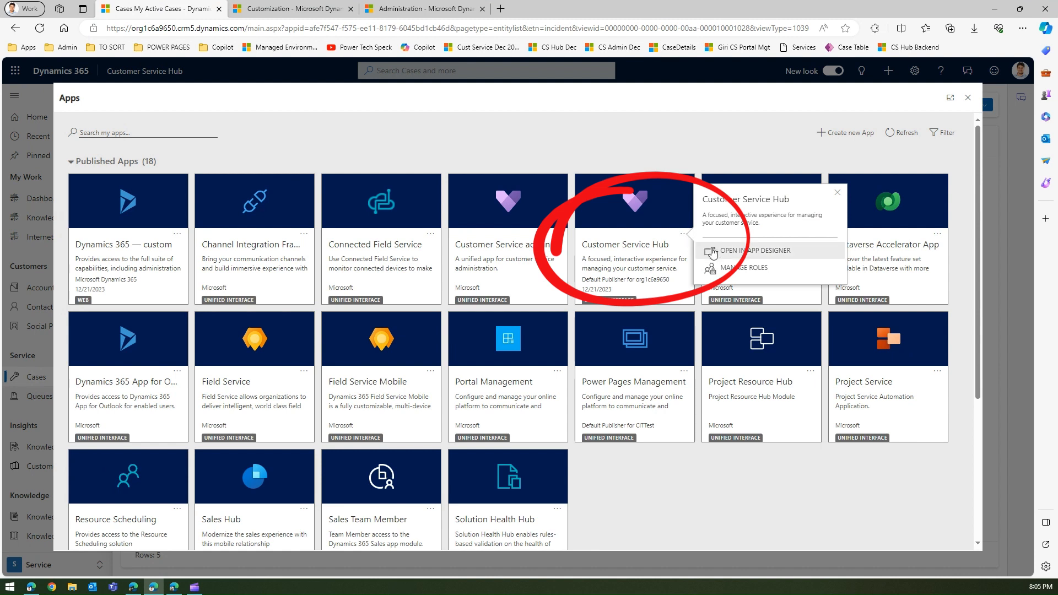
left_click(779, 253)
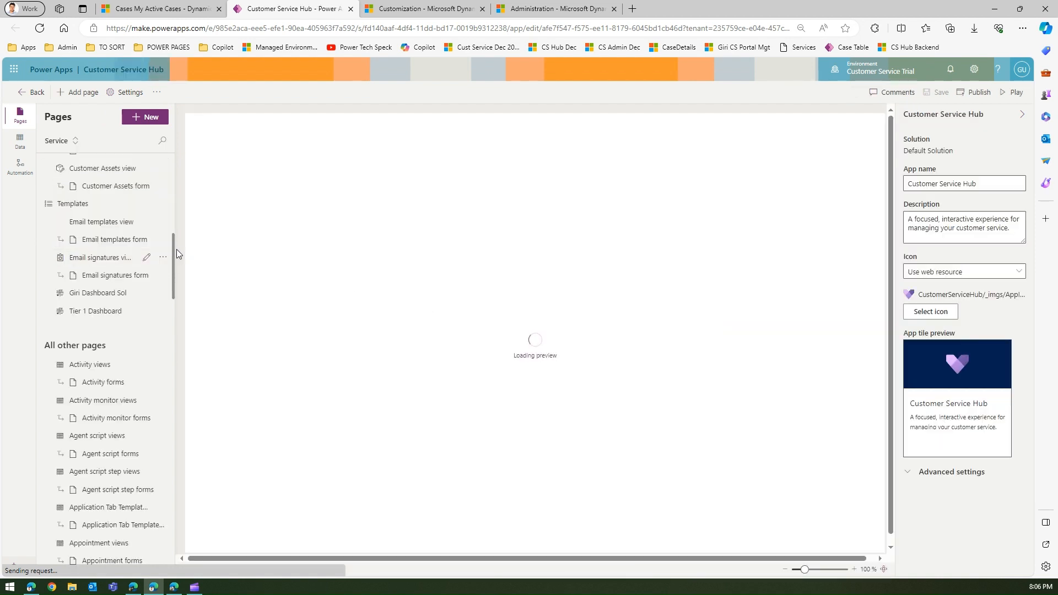
Return to the live Customer Service Hub, close the app list and look at its navigation entries.
left_click_drag(176, 250, 135, 4)
left_click(134, 5)
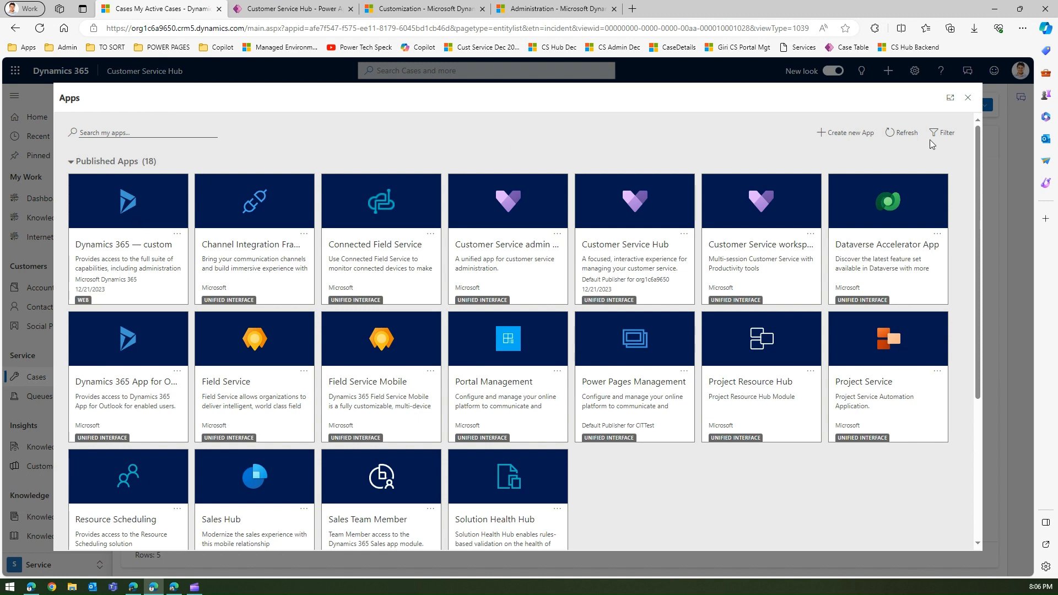
key("Escape")
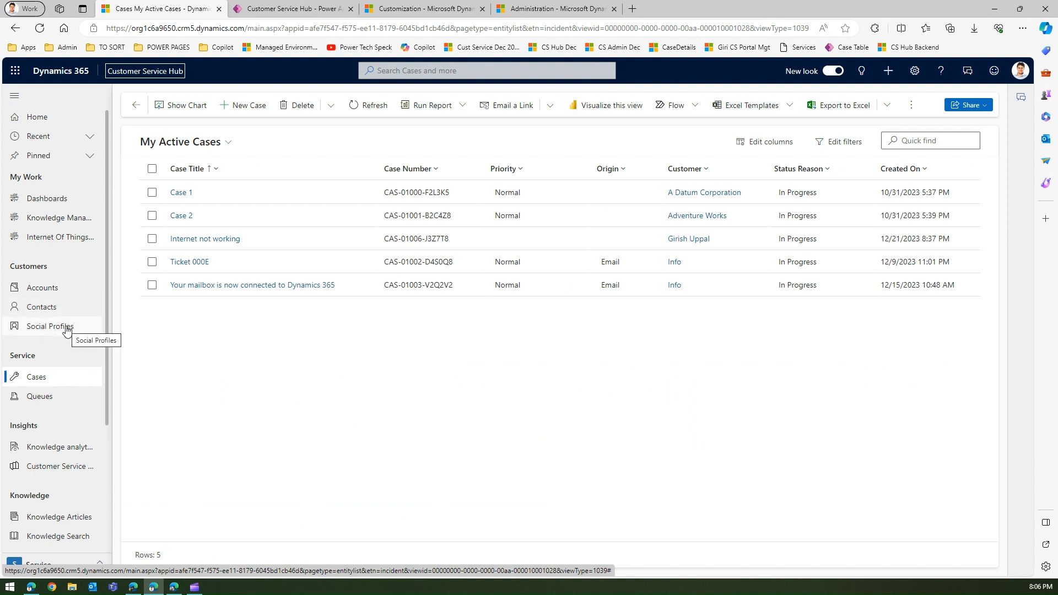
In the Power Apps designer, remove the Social Profiles view from the Customers group of the navigation.
left_click(274, 9)
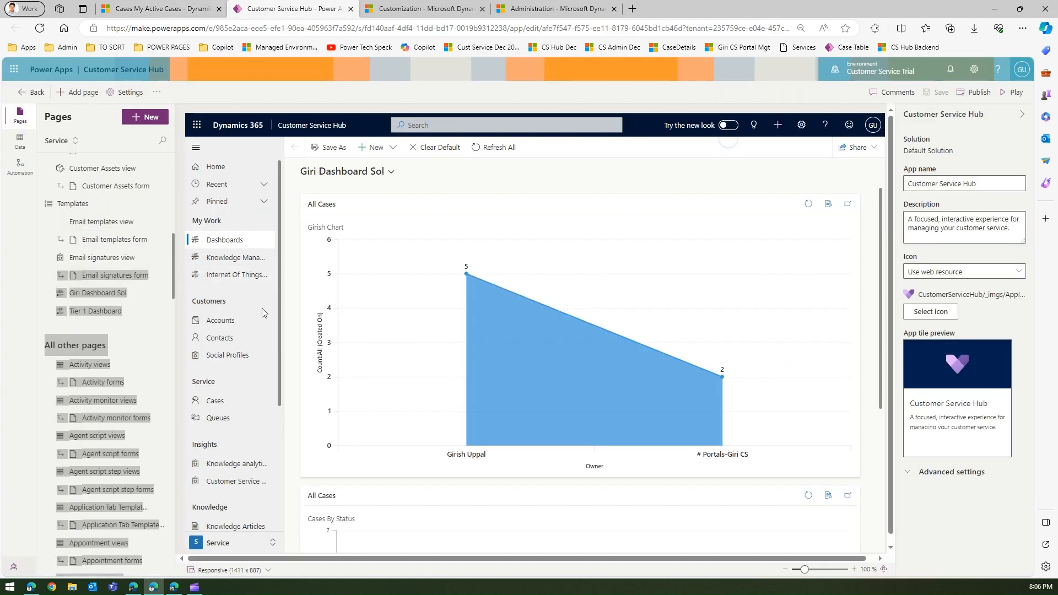
left_click(244, 358)
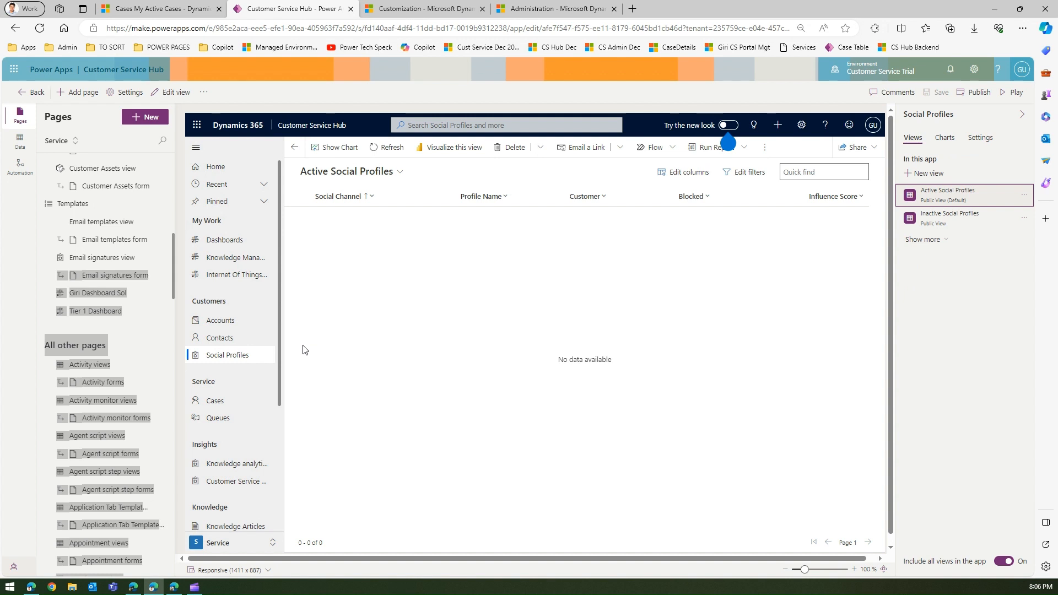
left_click(254, 359)
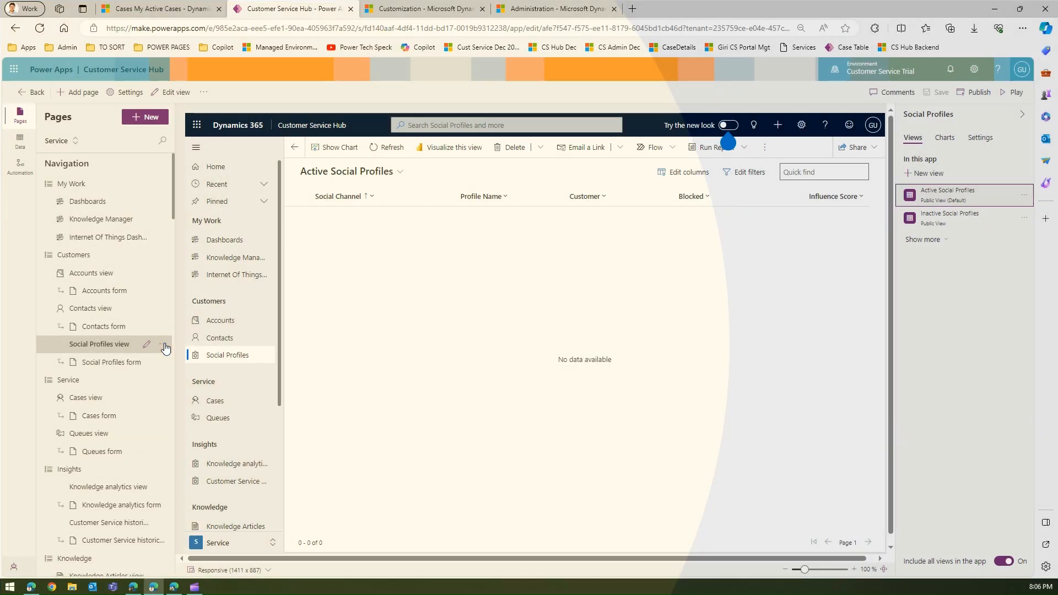
left_click(163, 345)
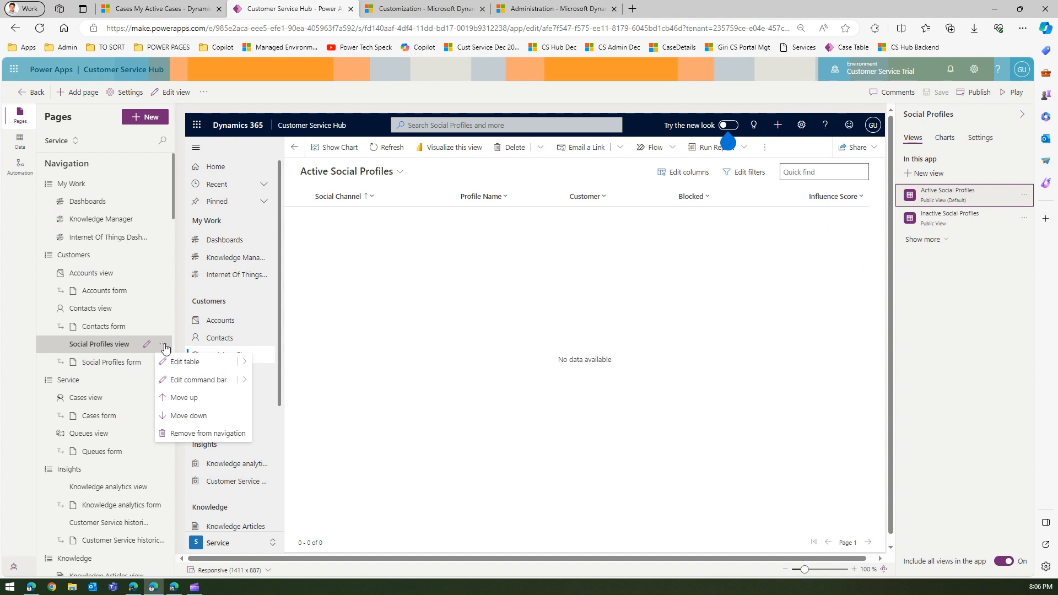
left_click(190, 434)
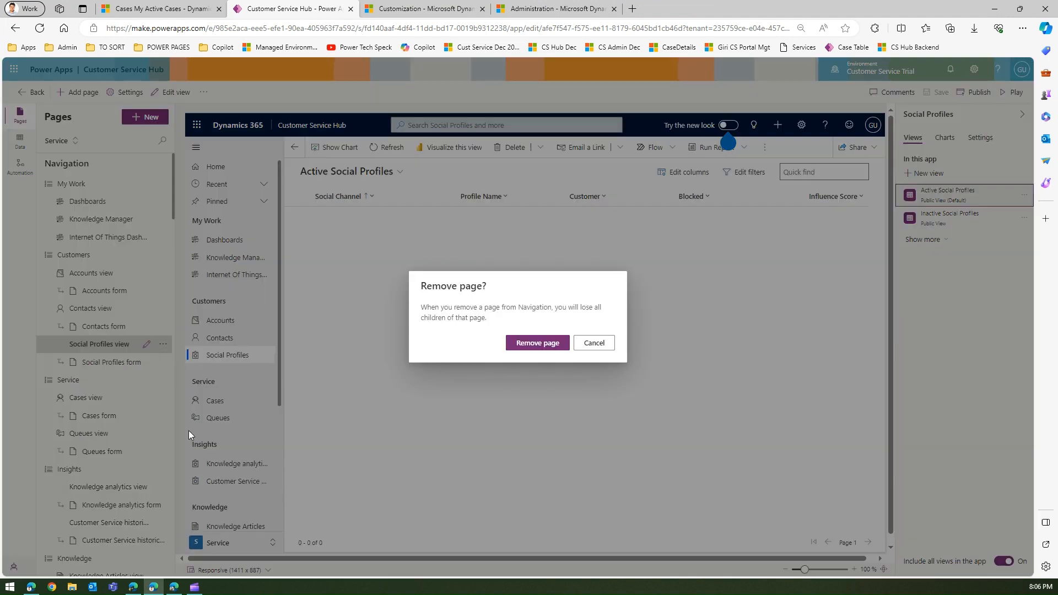
left_click(538, 345)
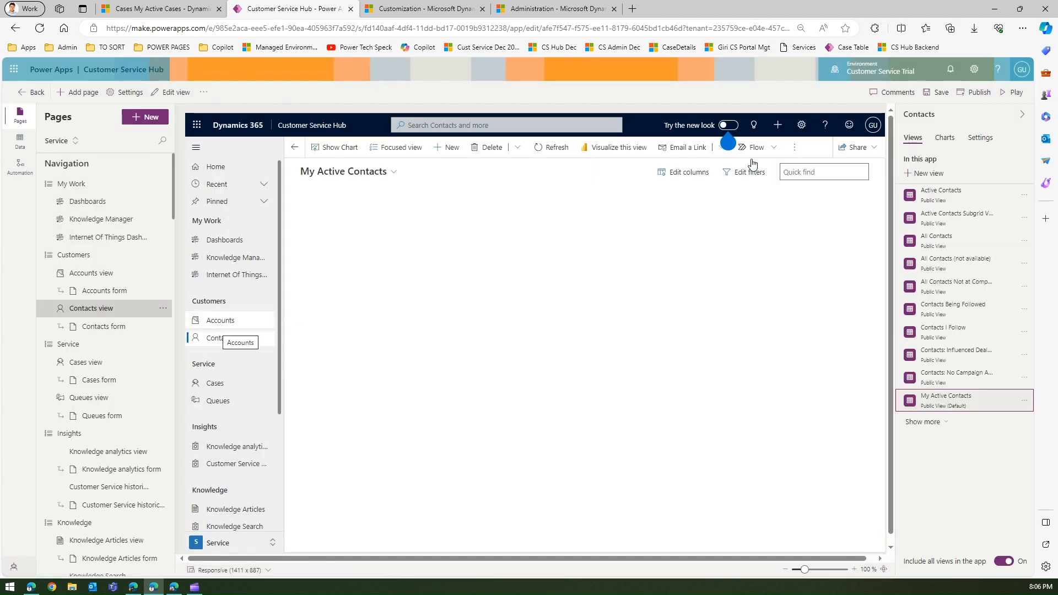
Save and publish the changes to the Customer Service Hub app.
left_click(940, 94)
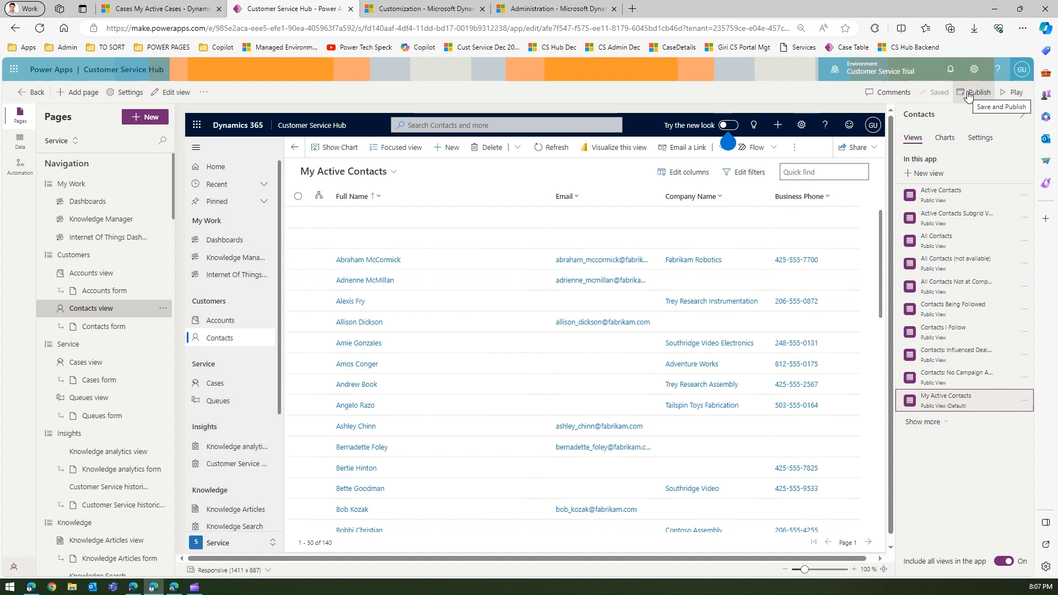
left_click(969, 96)
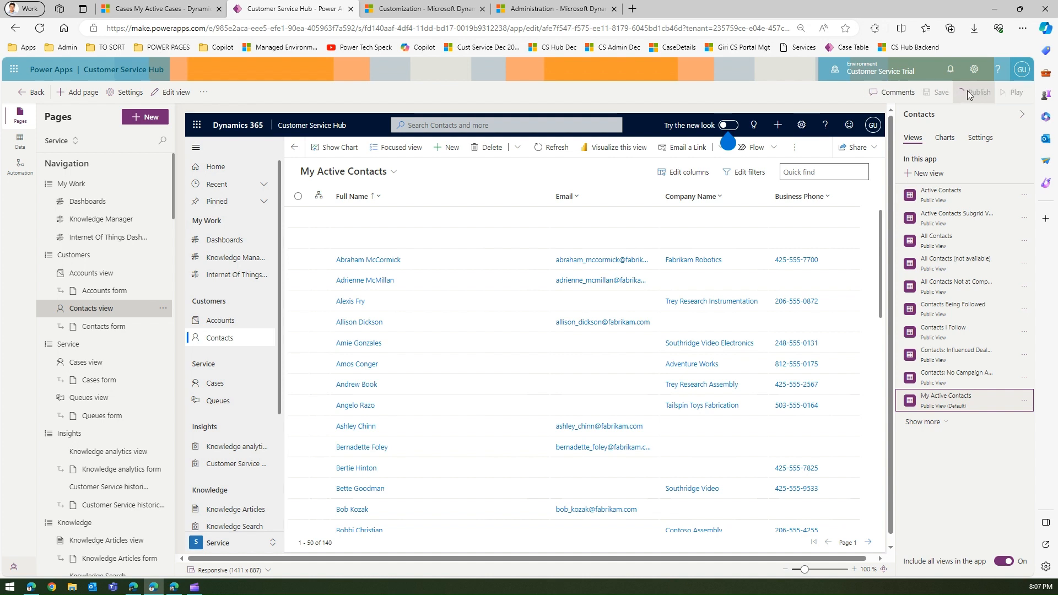
Reload the live Customer Service Hub and check its navigation against the published changes.
left_click(170, 7)
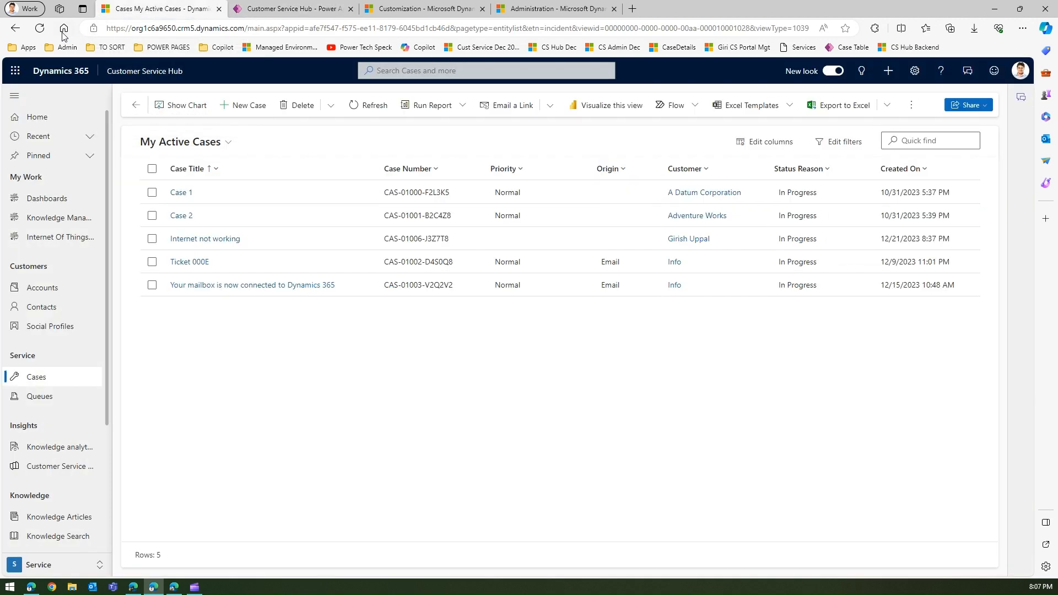
left_click(45, 29)
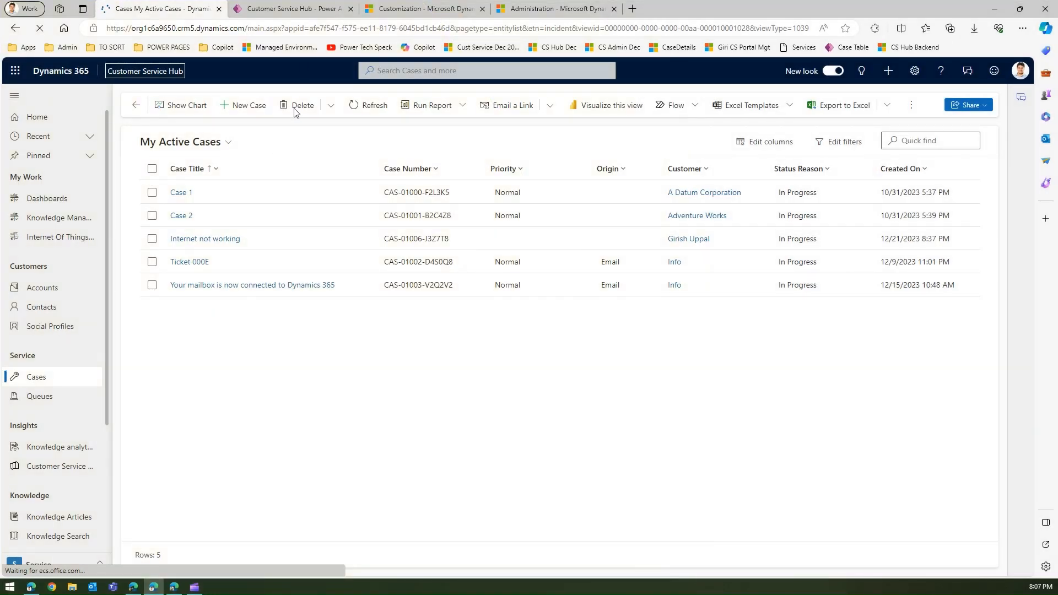
left_click(307, 10)
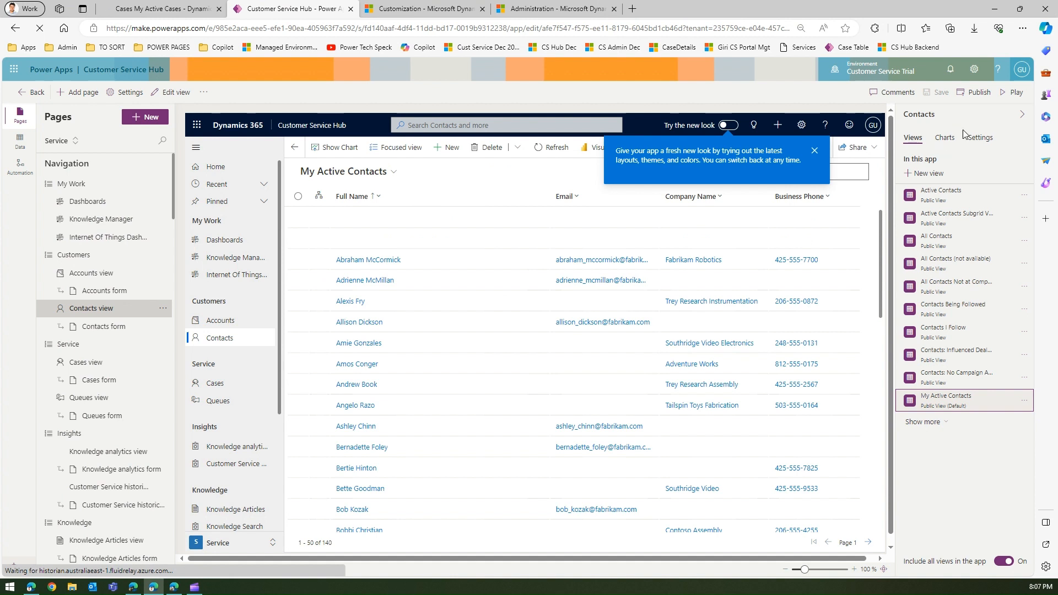
left_click(1016, 92)
left_click(162, 11)
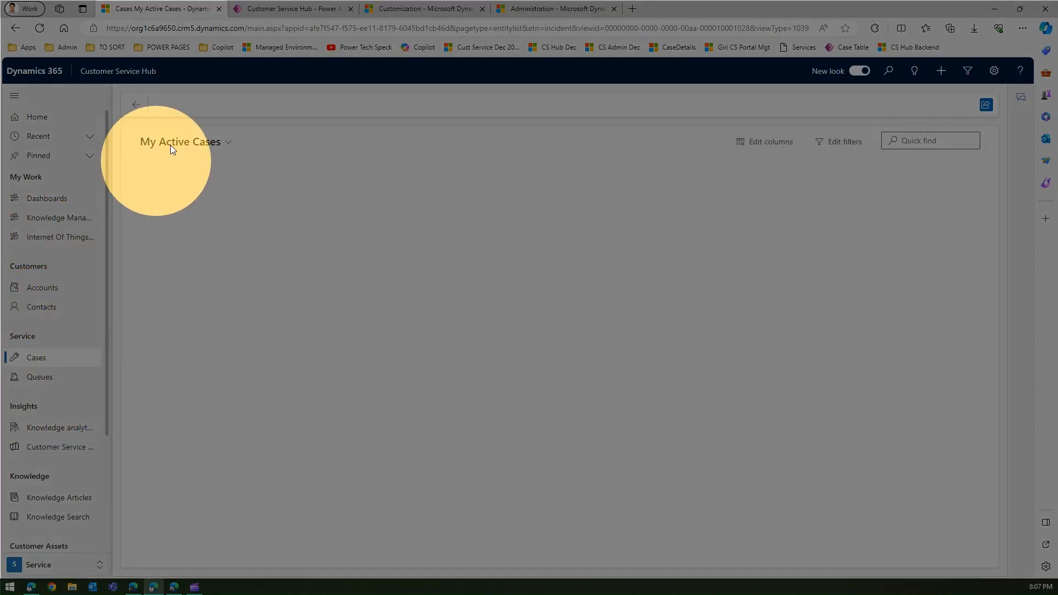
Back in the designer, review the Dashboard, URL, Web resource and Custom page options for a new page, and cancel without adding one.
left_click(279, 7)
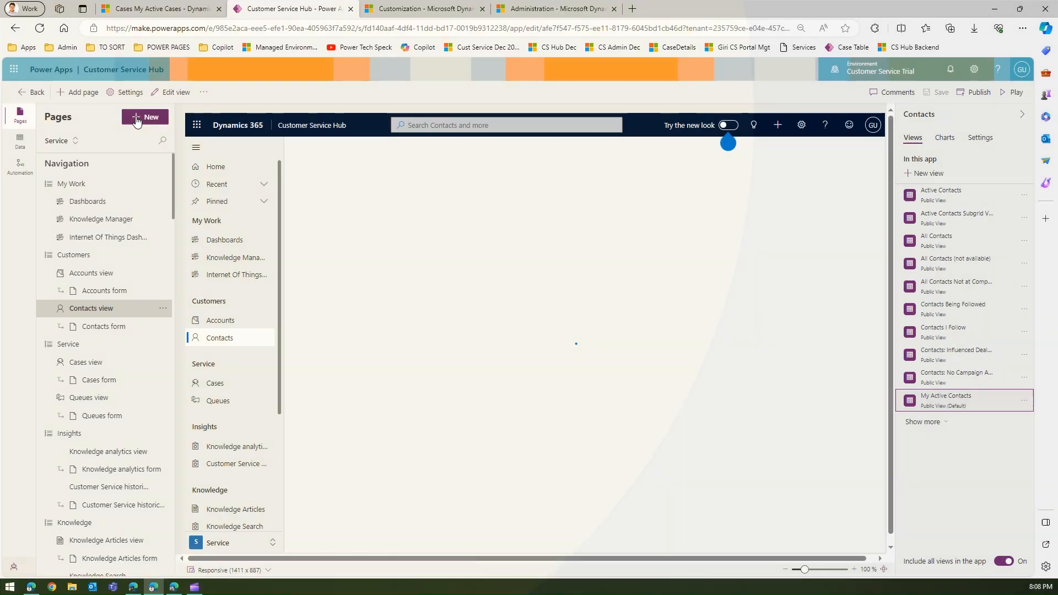
left_click(137, 117)
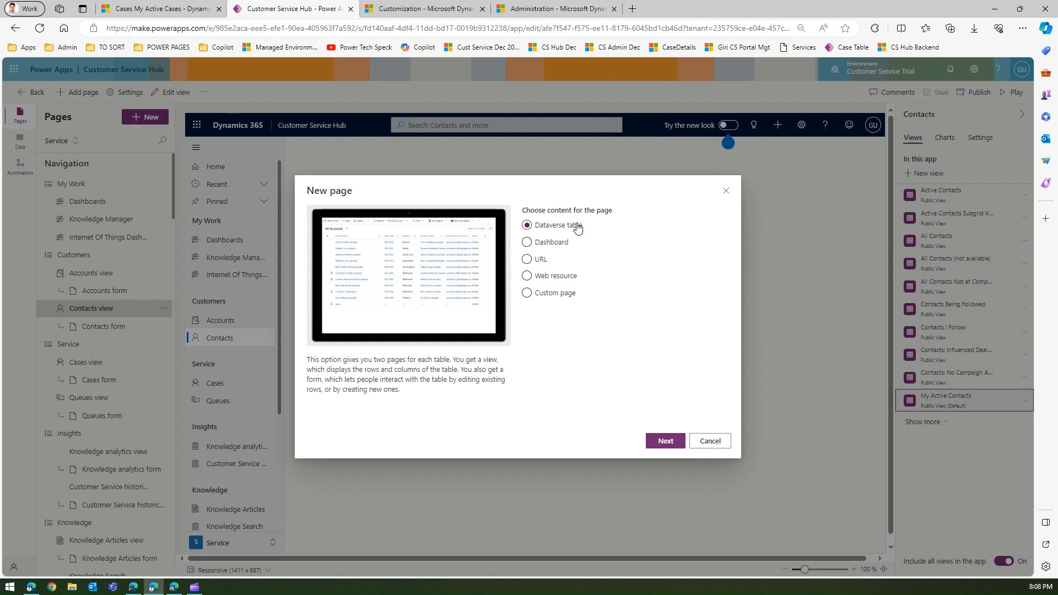
left_click(555, 244)
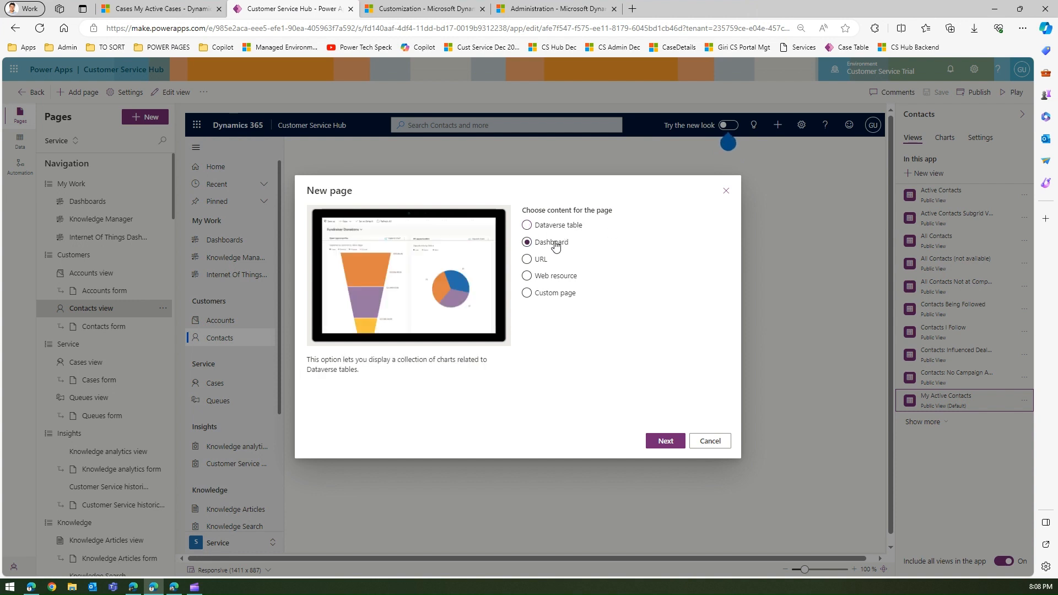
left_click(539, 261)
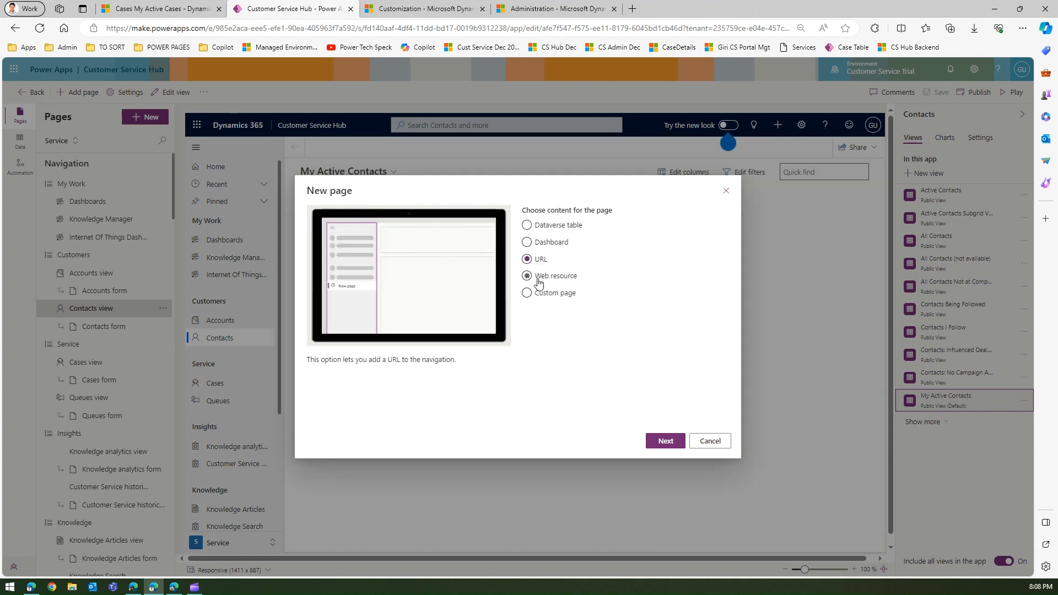
left_click(539, 278)
left_click(538, 294)
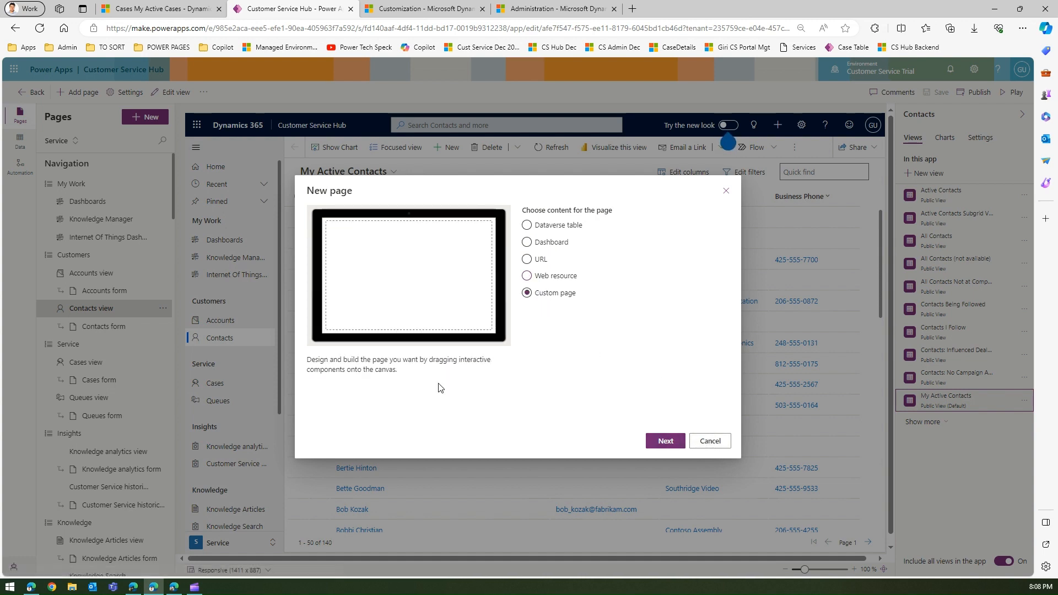
left_click(709, 442)
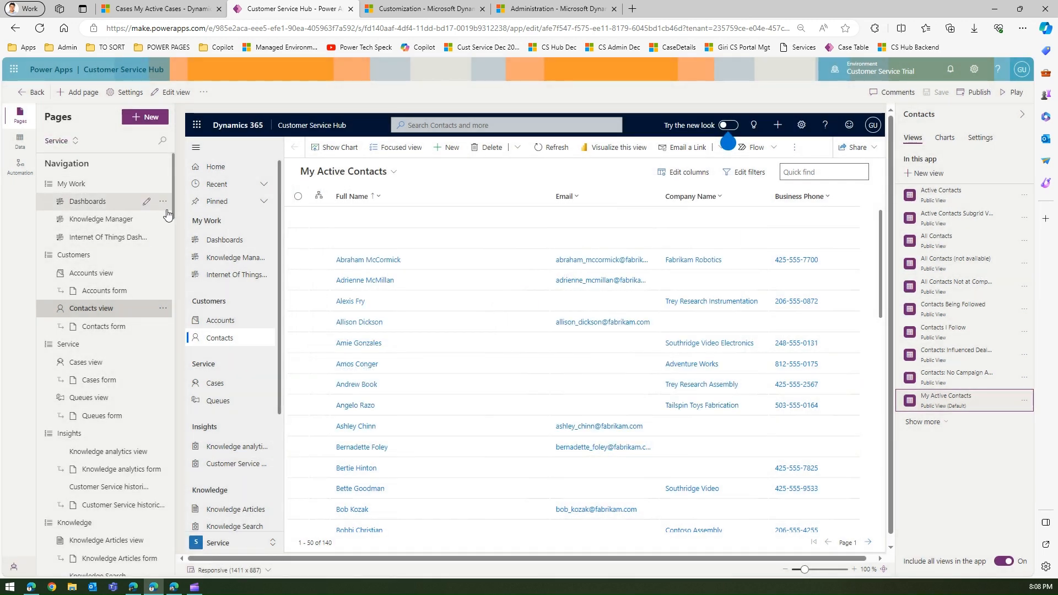
Move the Dashboards page down below Knowledge Manager in the My Work group.
left_click(165, 203)
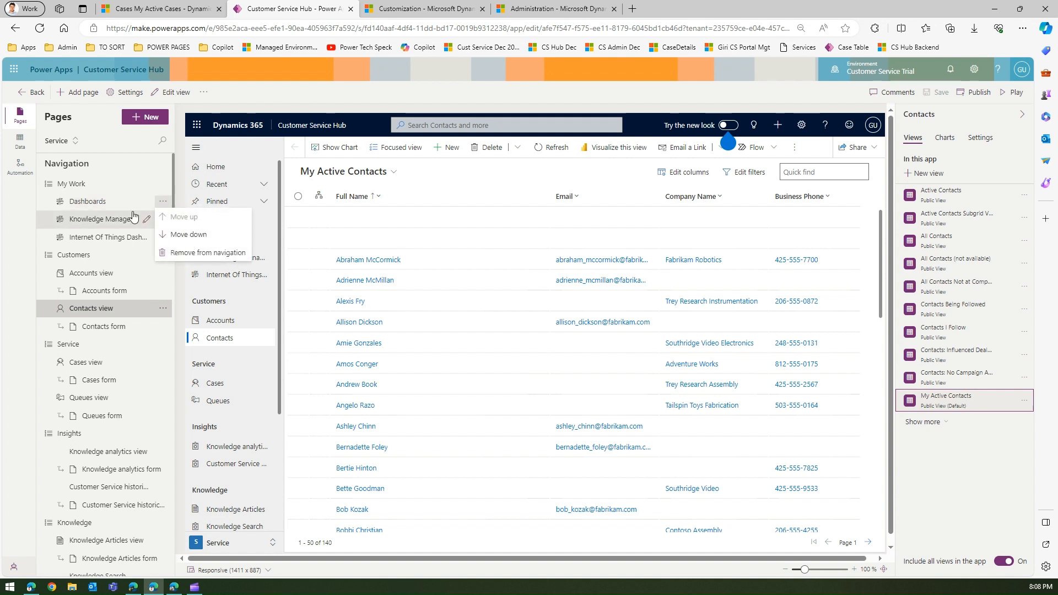
left_click(163, 205)
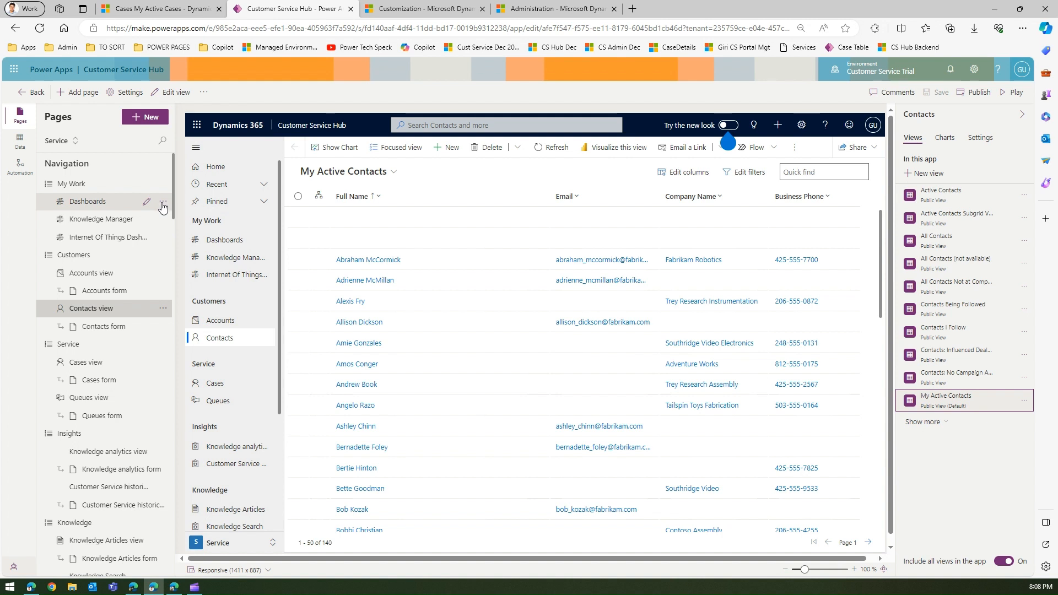
left_click(162, 203)
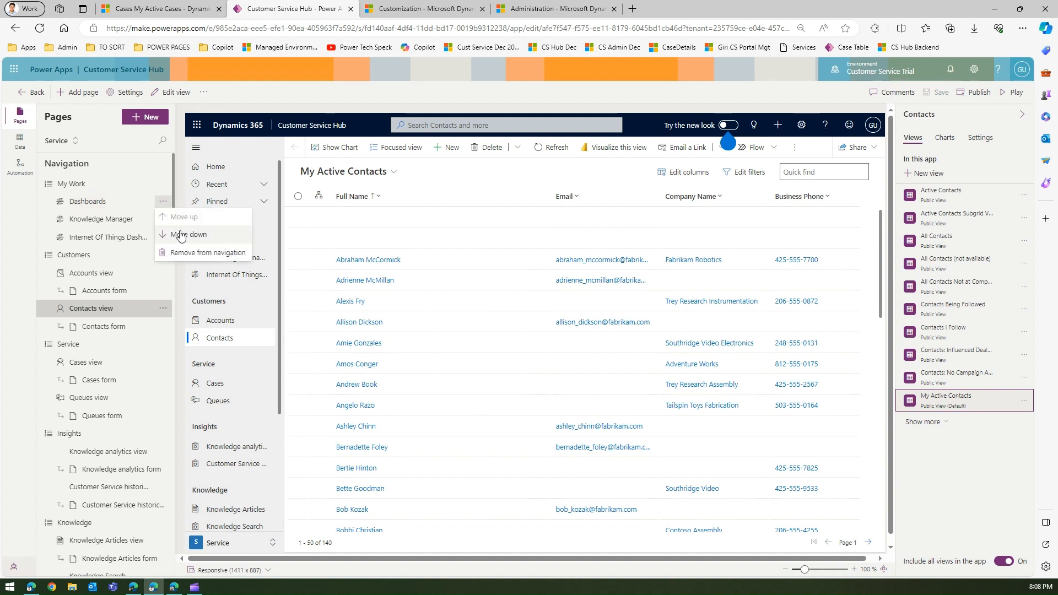
left_click(181, 235)
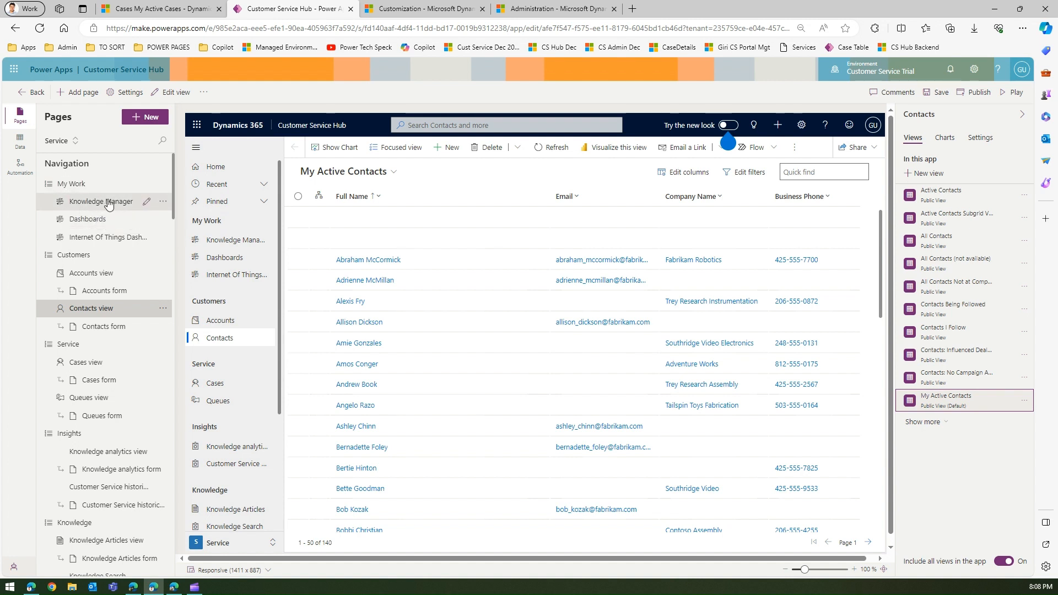
Add a new navigation group after My Work and title it with the app maker's first name followed by "Group".
left_click(164, 187)
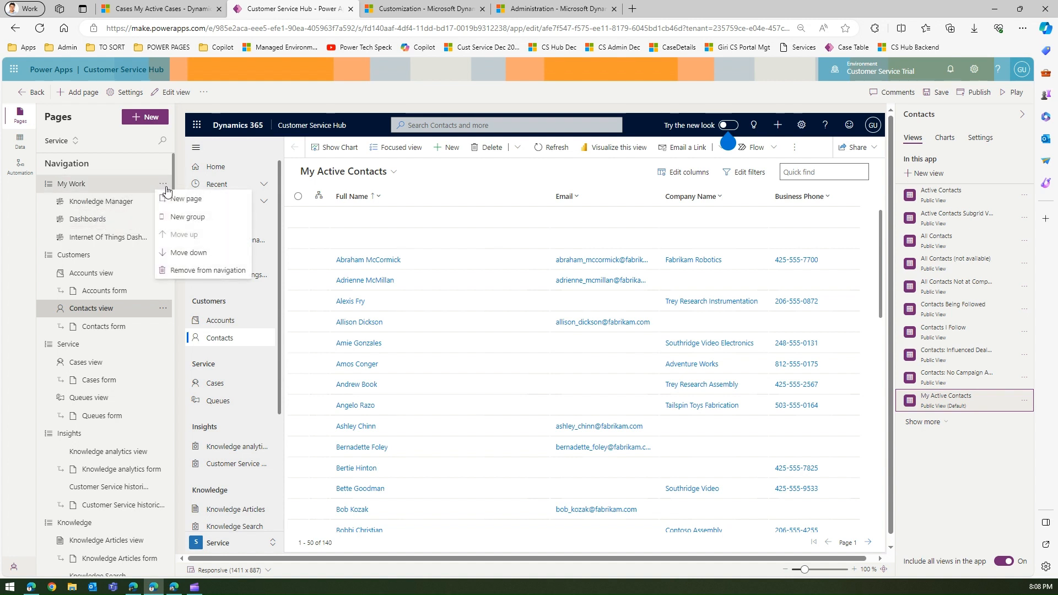
left_click(188, 217)
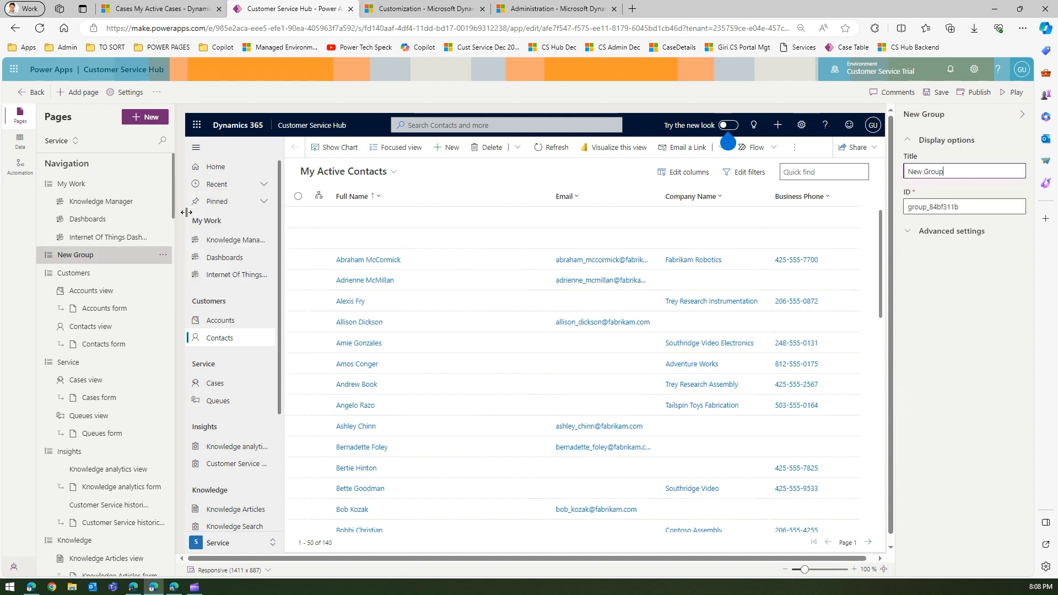
left_click(162, 255)
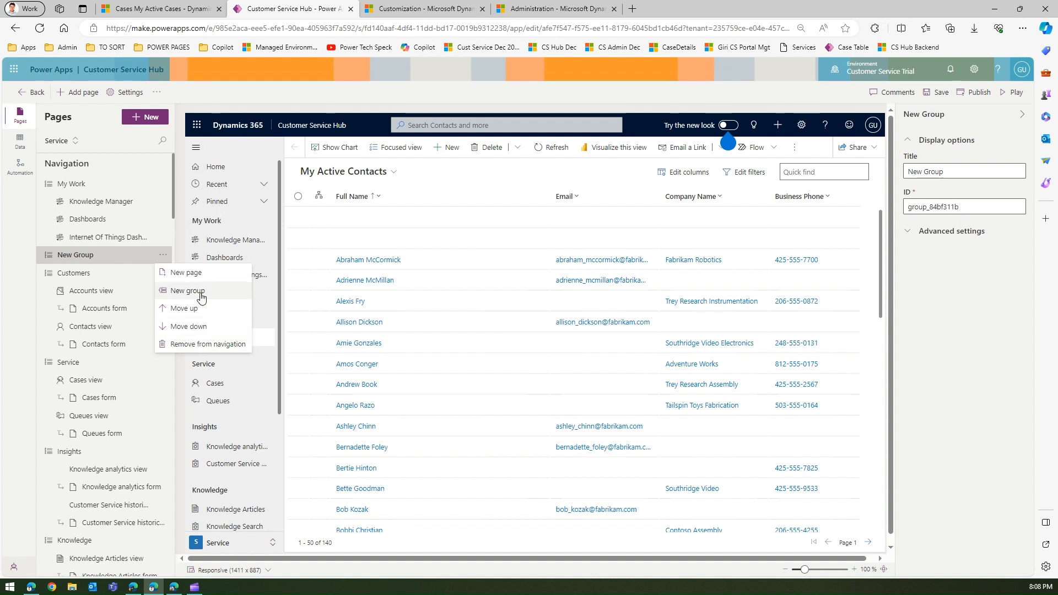
left_click(97, 256)
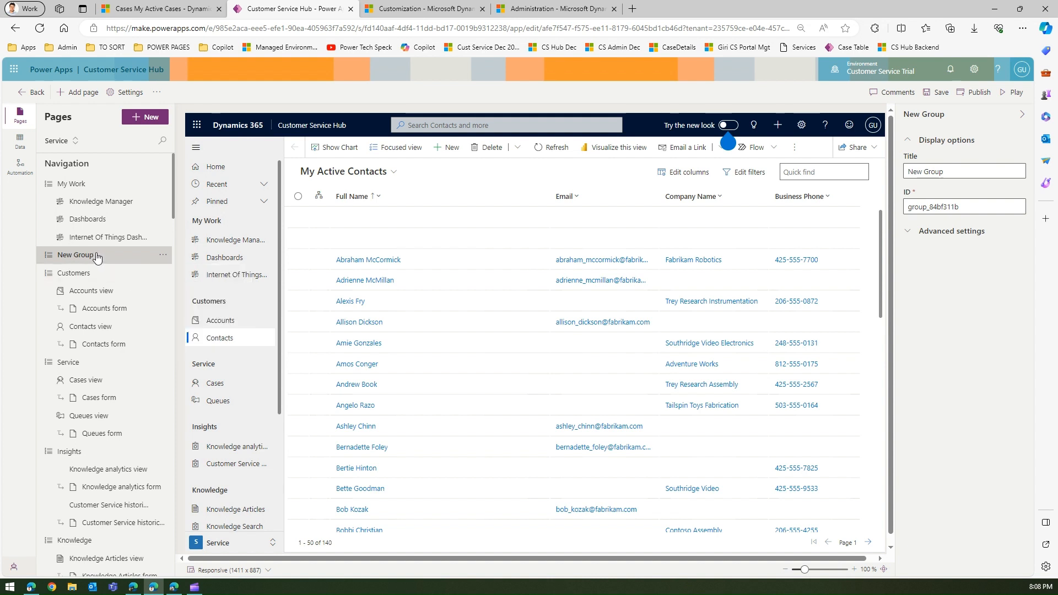
left_click(163, 255)
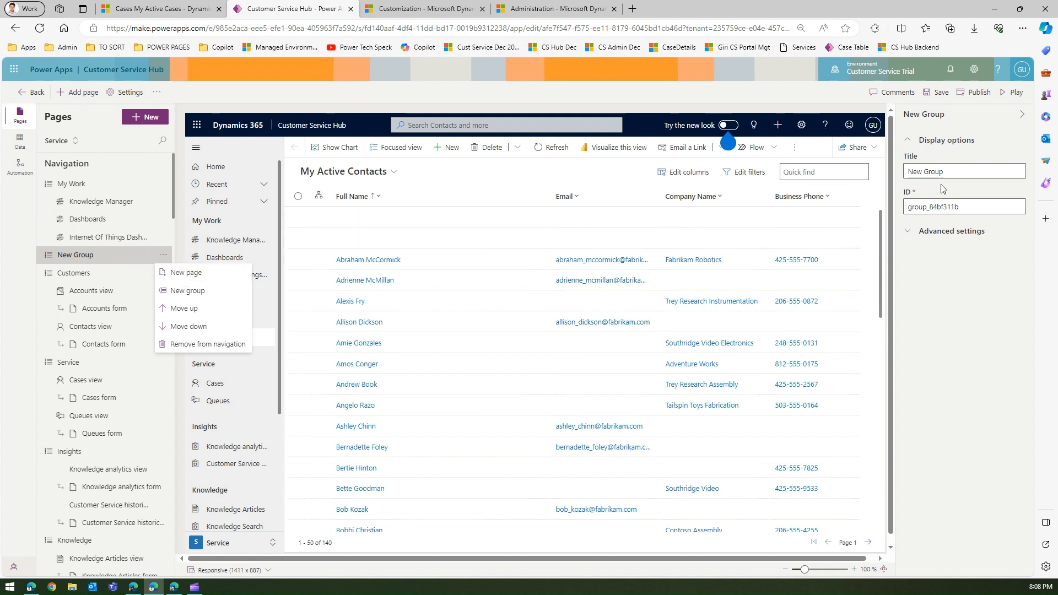
left_click_drag(970, 171, 849, 171)
type("Girish")
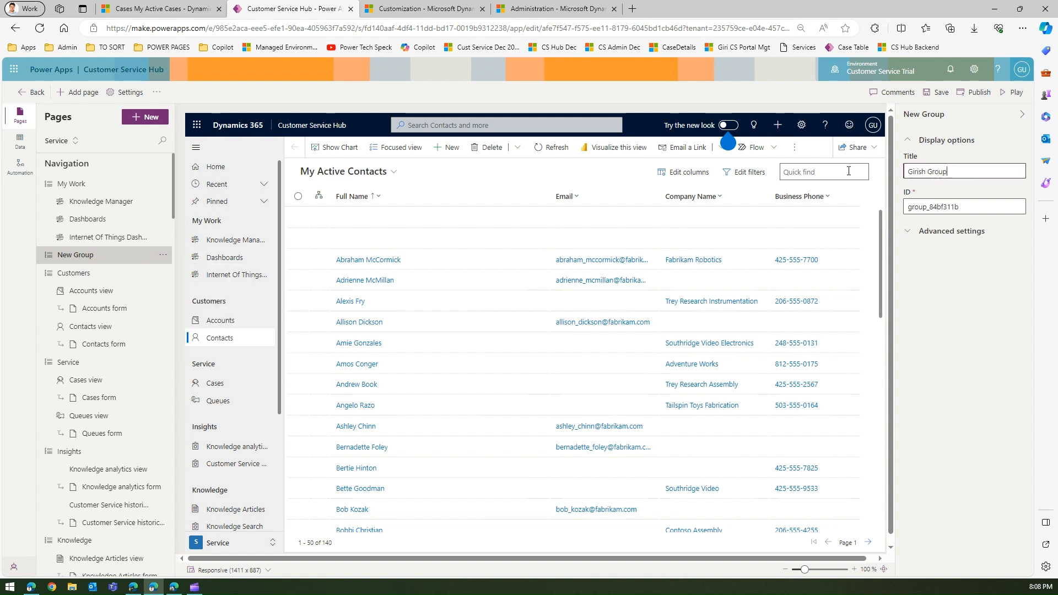
Add a Dataverse table page for the existing Account KPI Item table to the new group, shown in navigation.
left_click(163, 255)
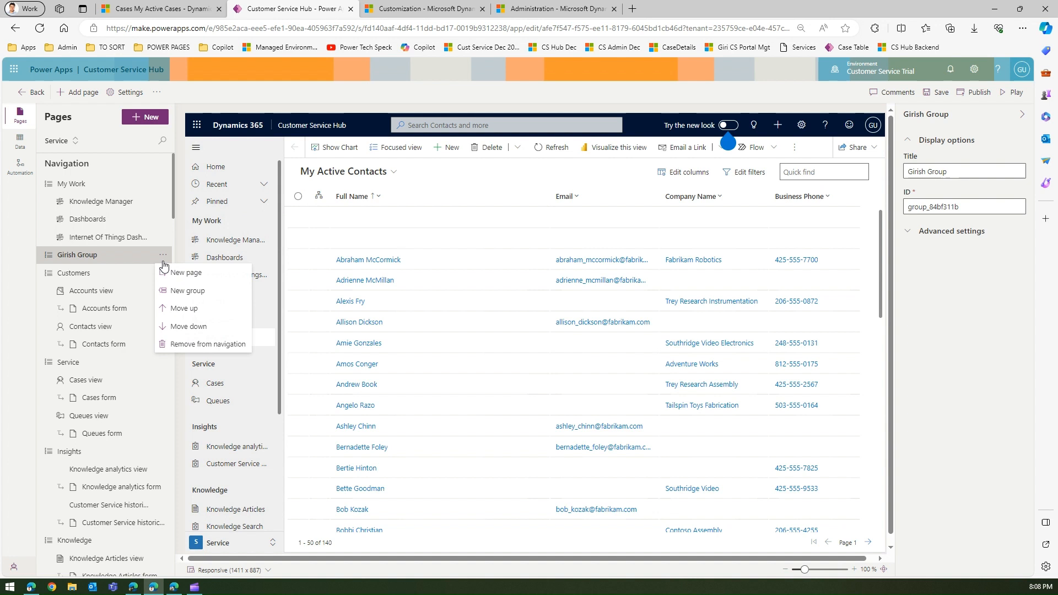
left_click(190, 275)
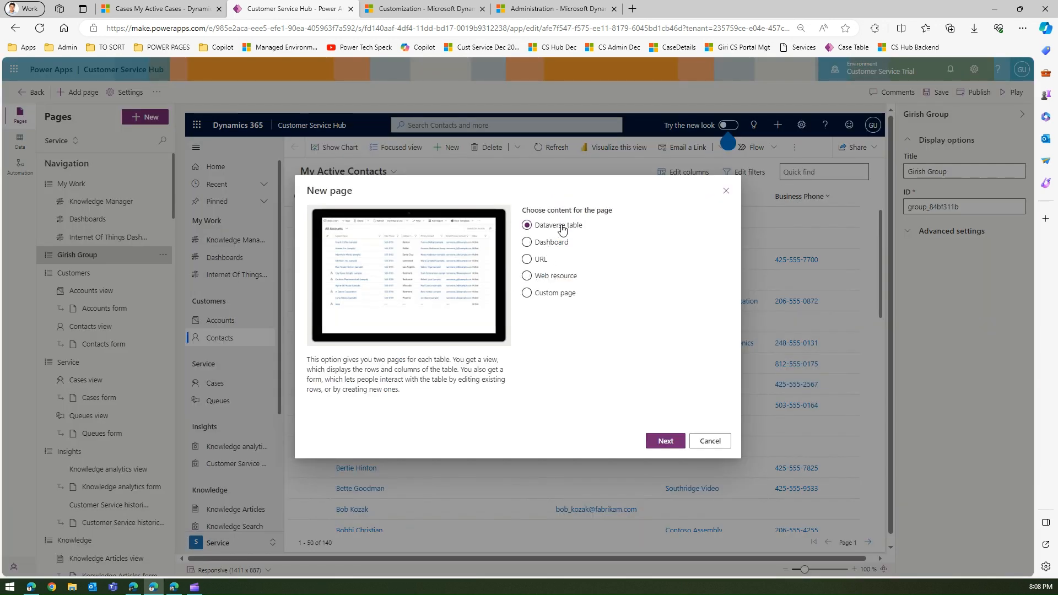
left_click(676, 446)
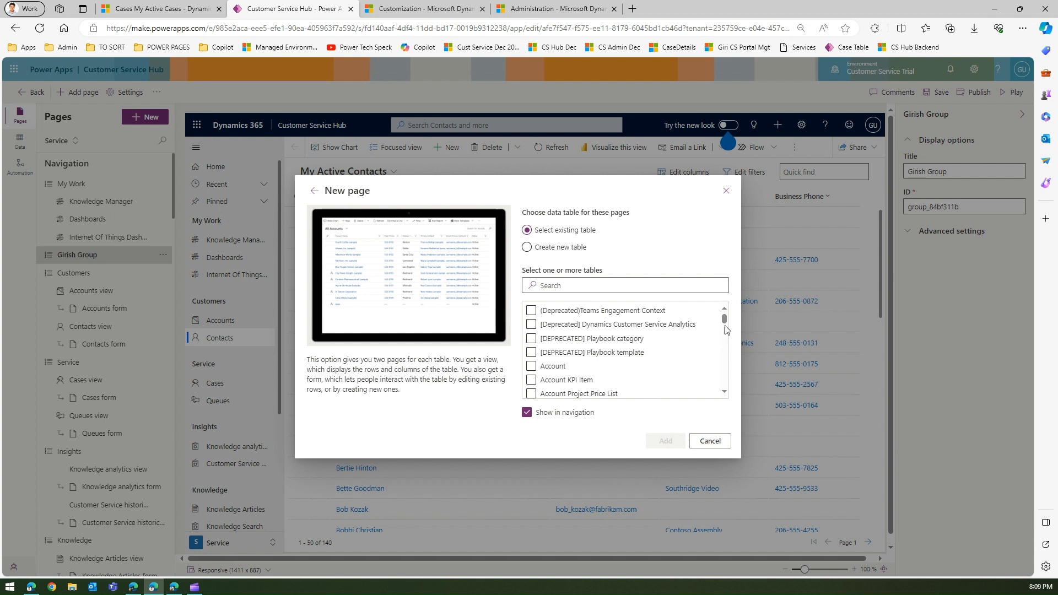
scroll(725, 325, "down", 3)
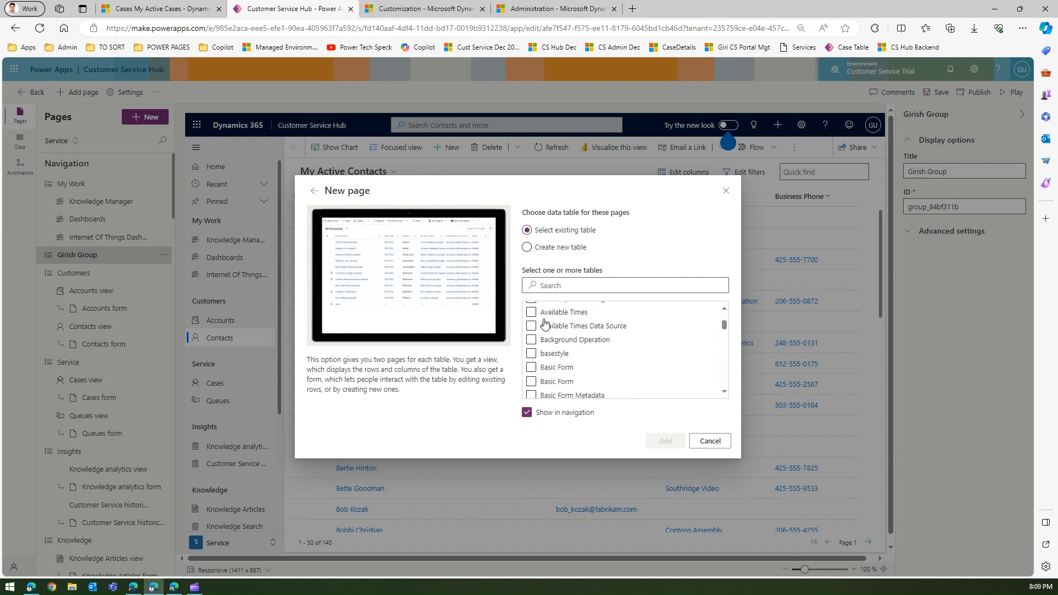
scroll(662, 317, "up", 5)
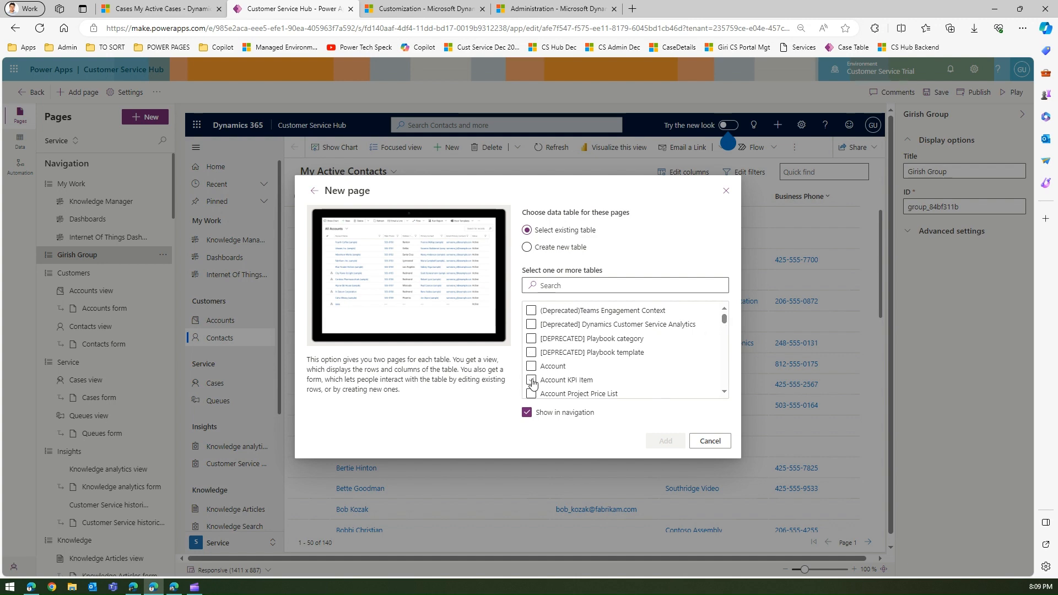
left_click(532, 382)
left_click(667, 444)
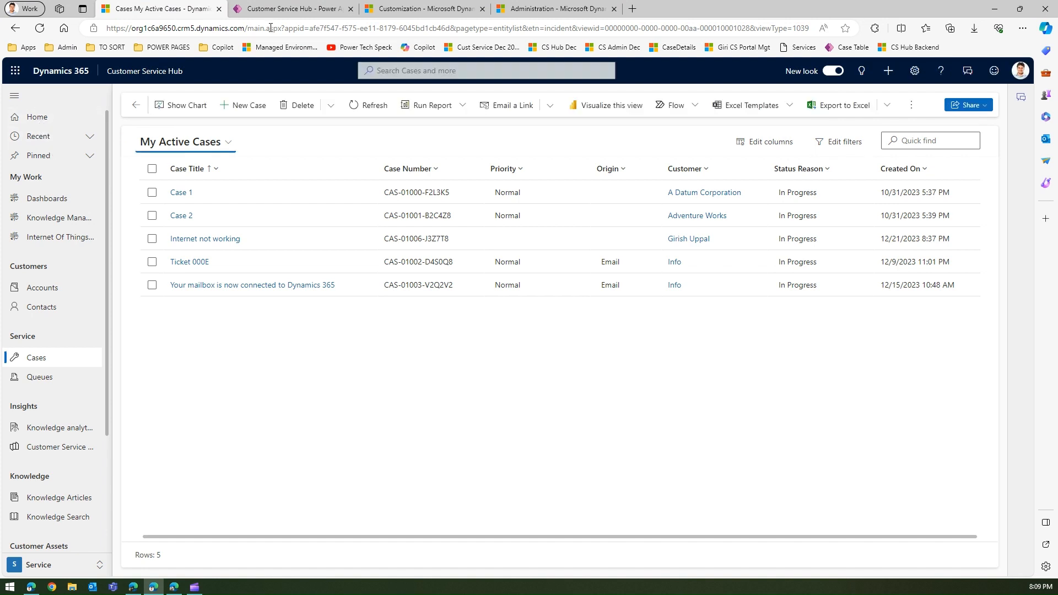
In the designer, open the app's navigation settings and turn off Show Pinned and Show Recent.
left_click(282, 15)
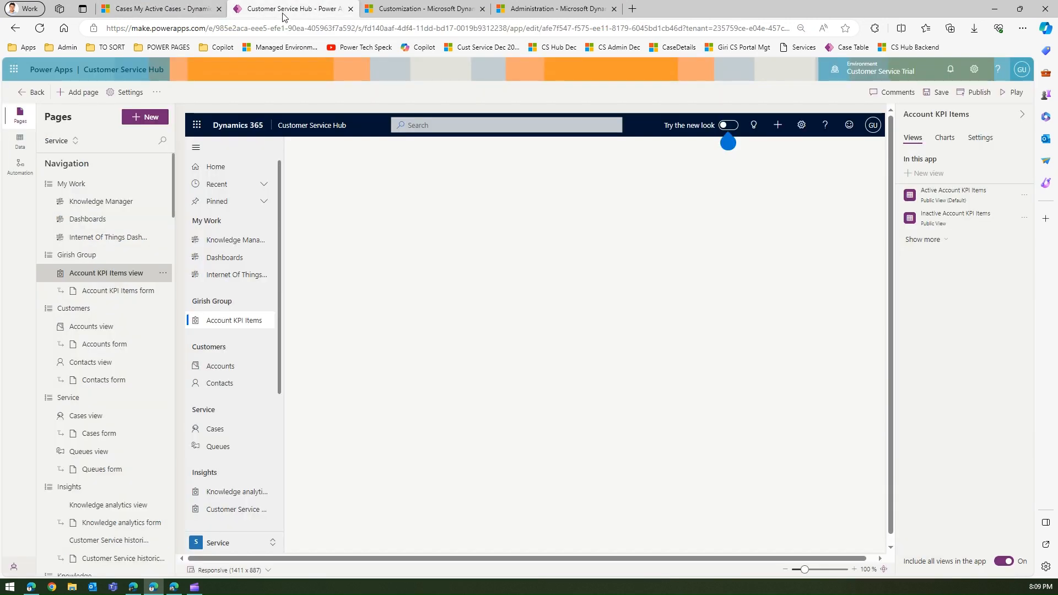
left_click(127, 92)
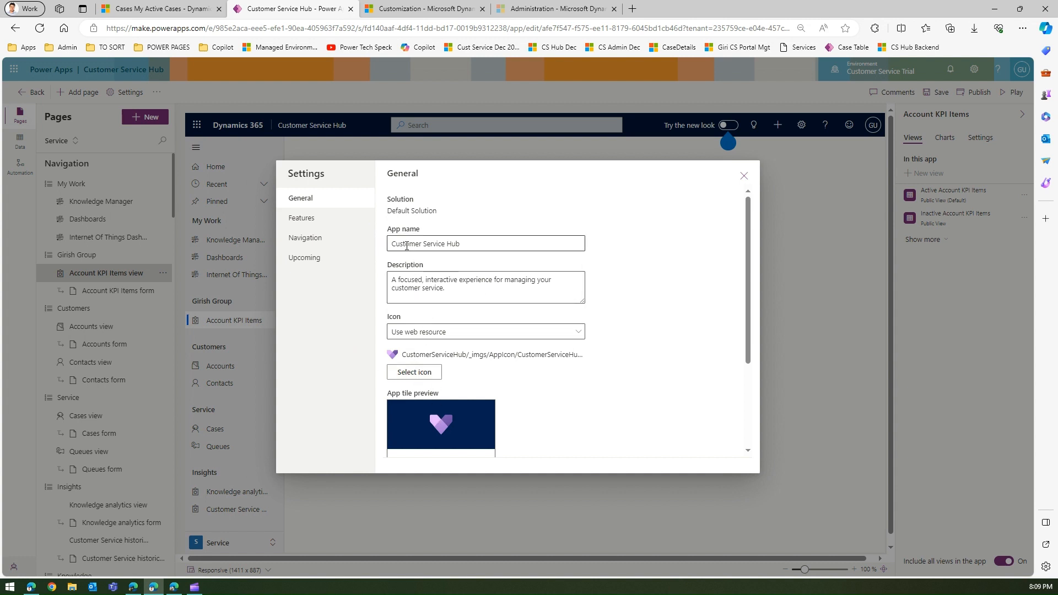
left_click(325, 221)
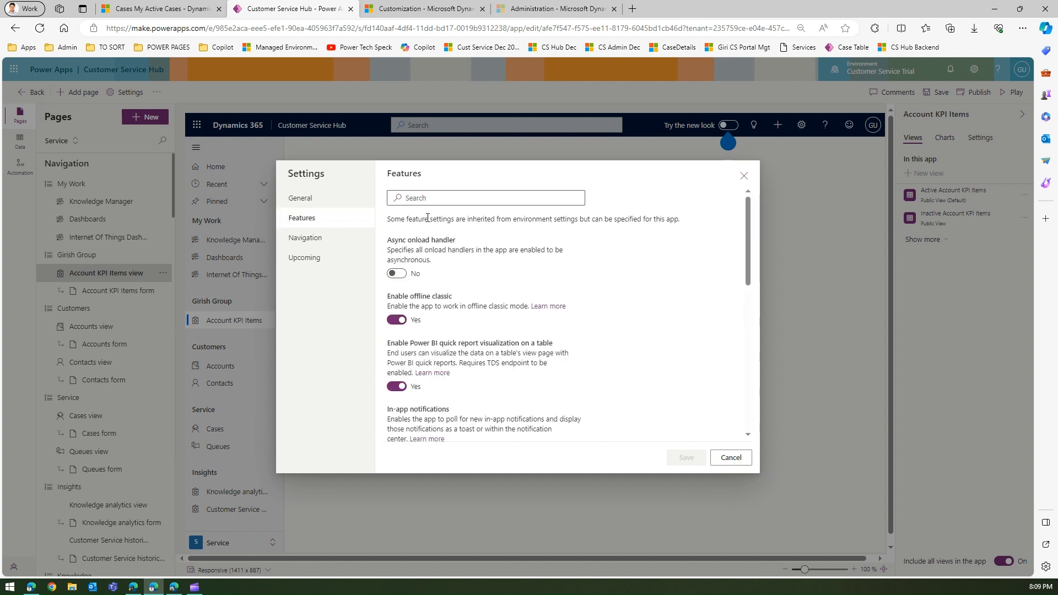
left_click(330, 242)
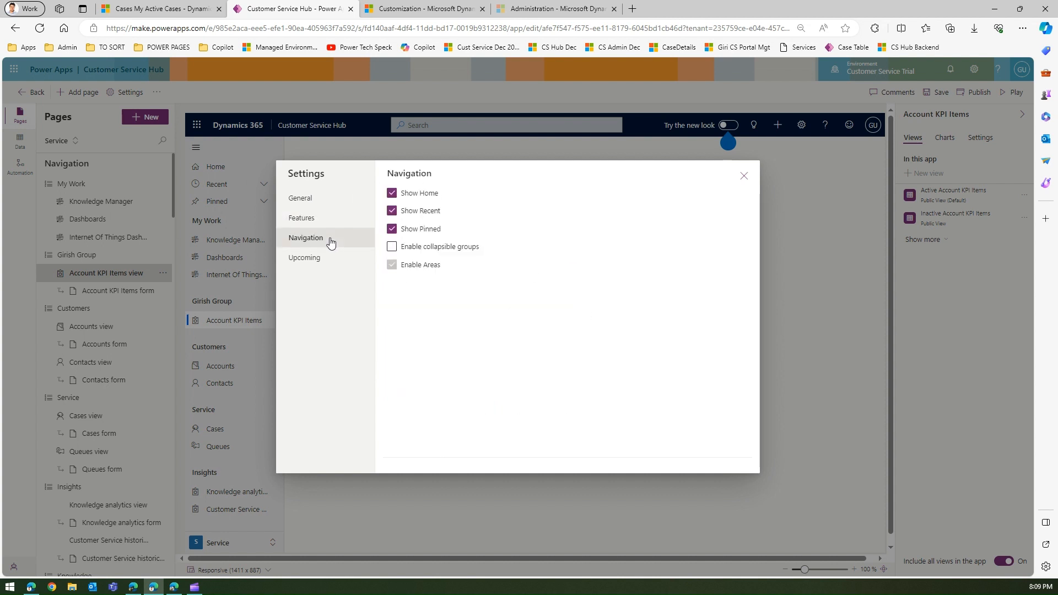
left_click(393, 229)
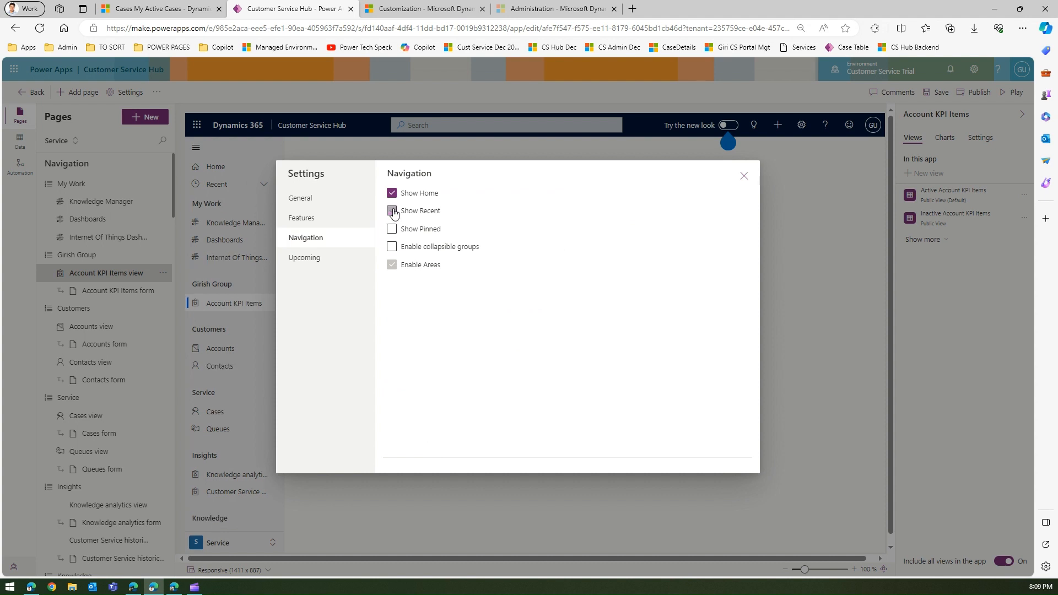
left_click(392, 212)
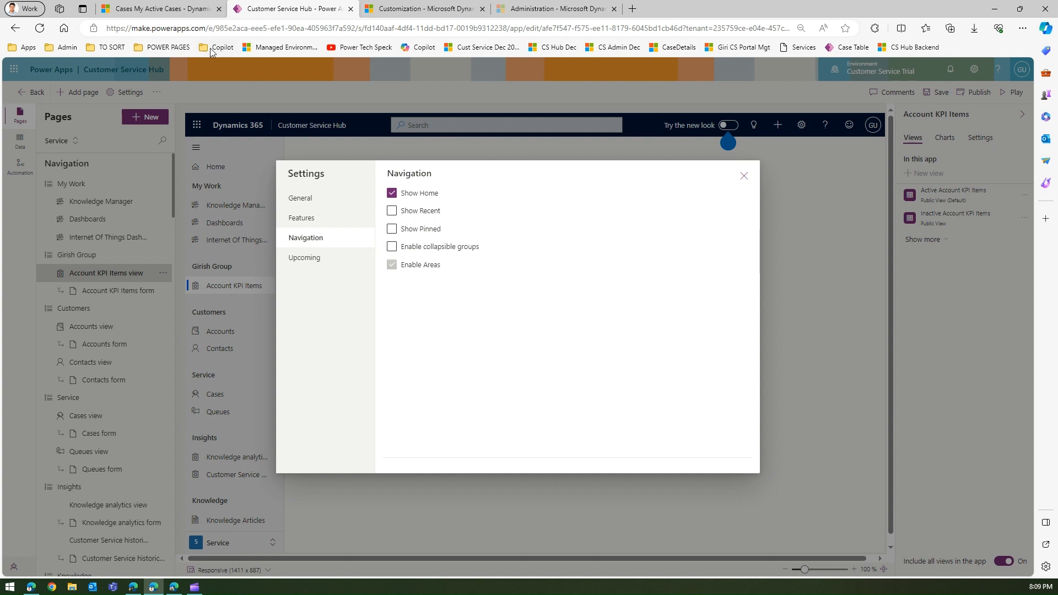
Enable collapsible groups in the app's navigation settings, and test expanding and collapsing Customers in the designer preview.
left_click(188, 11)
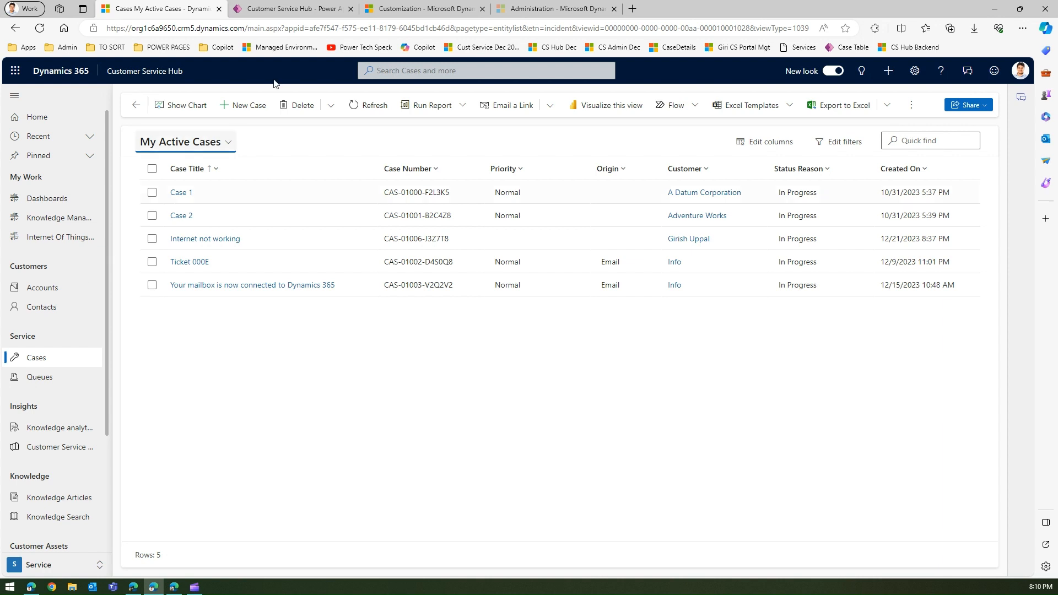
left_click(281, 8)
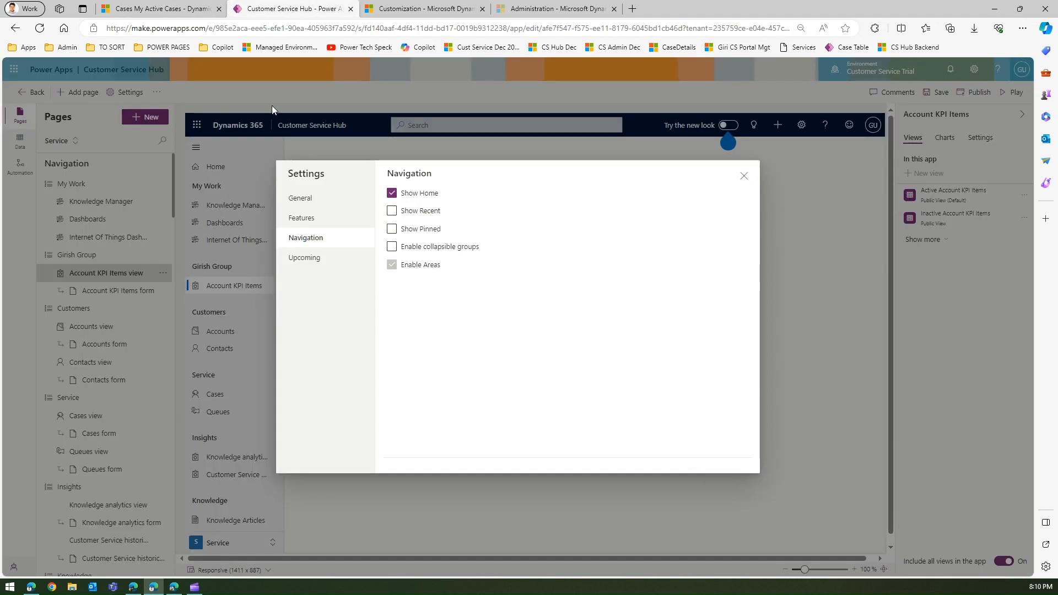
left_click(392, 246)
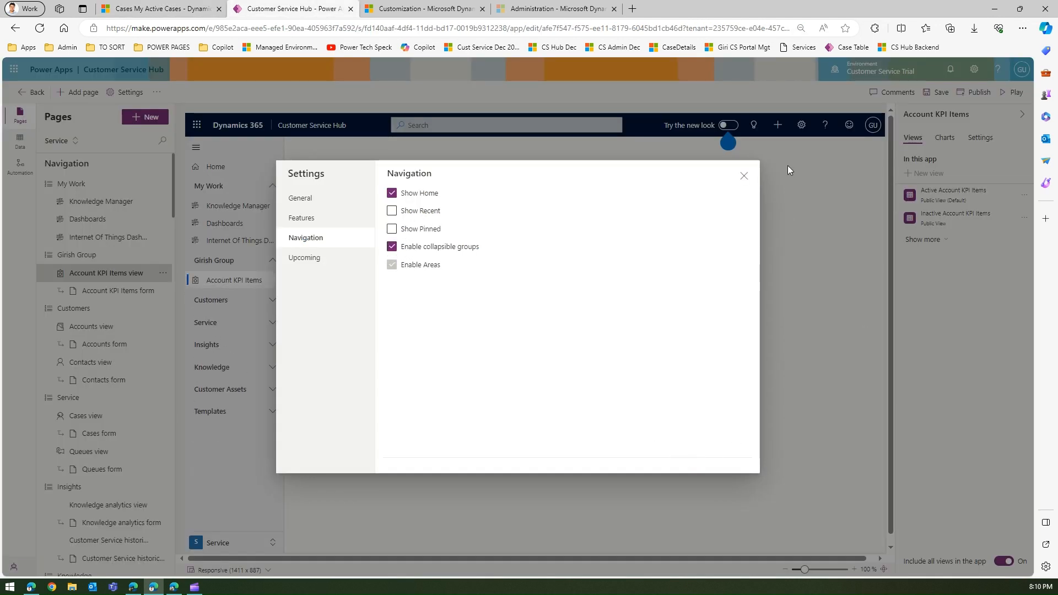
left_click(745, 177)
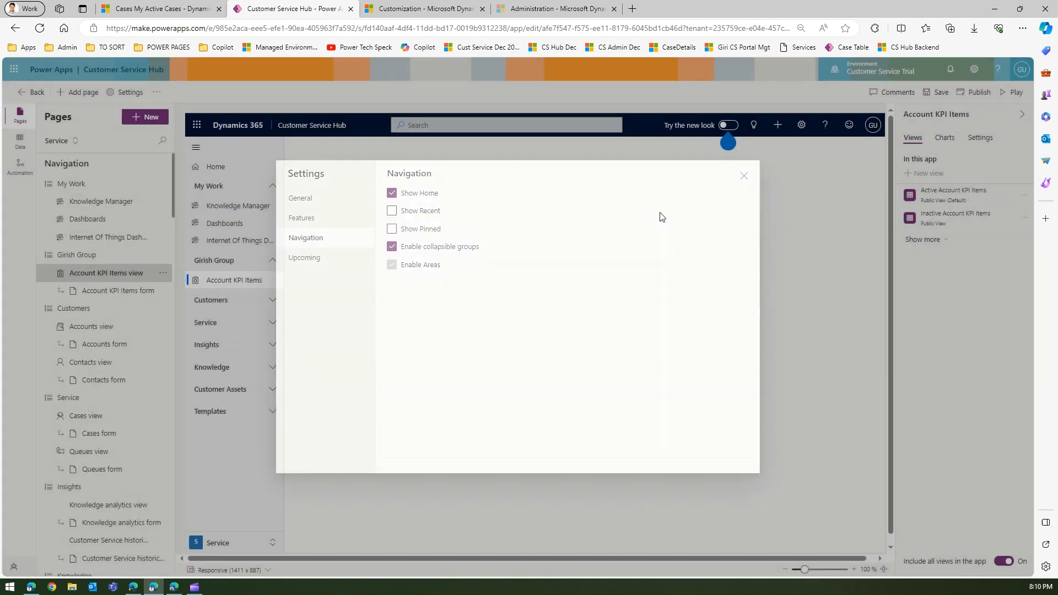
left_click(275, 303)
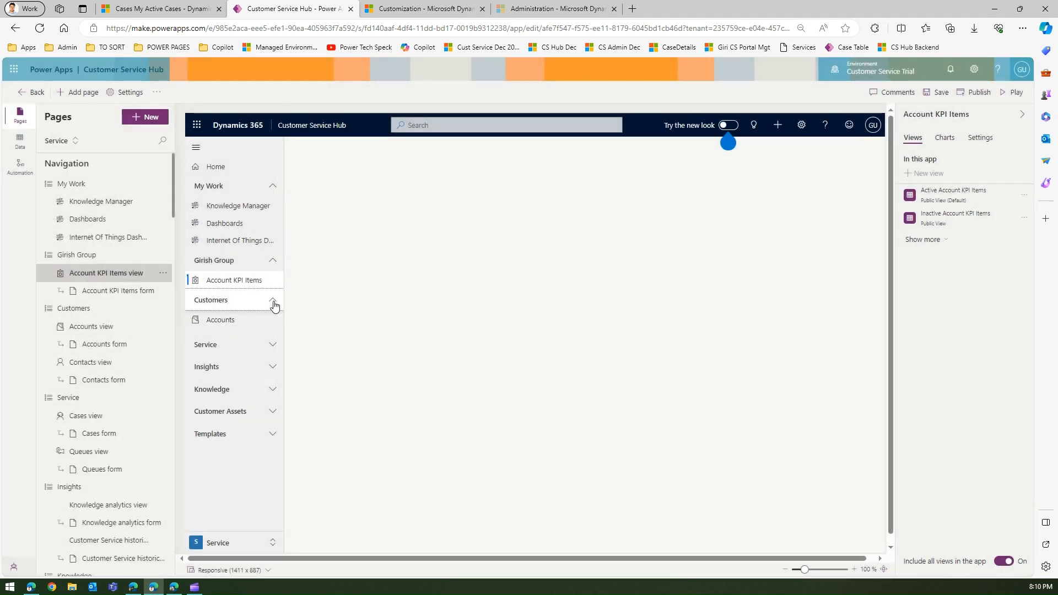
left_click(275, 305)
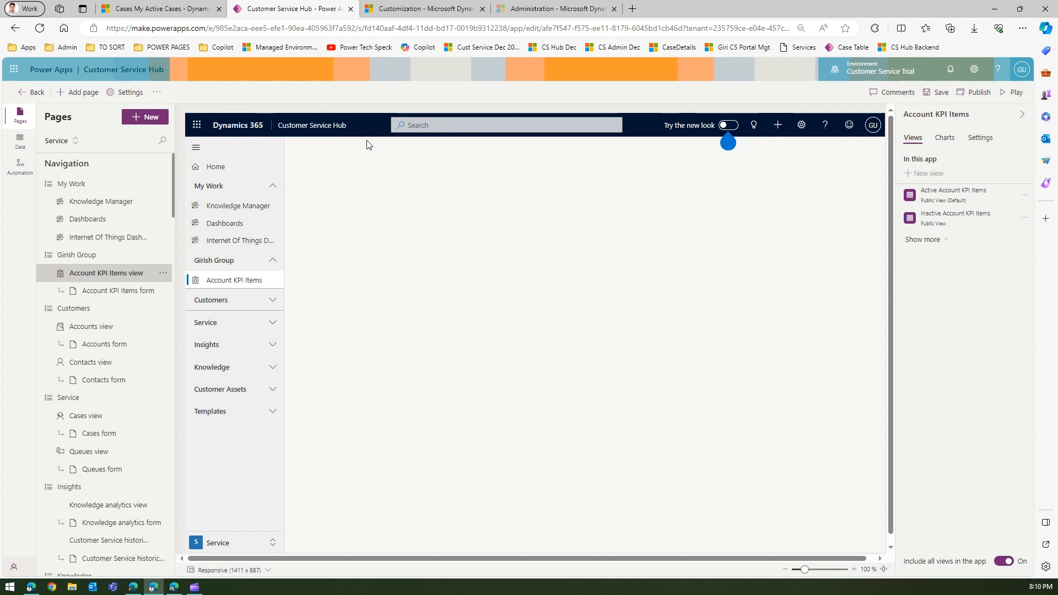
Save and publish the Customer Service Hub changes, and reload the live app.
left_click(945, 94)
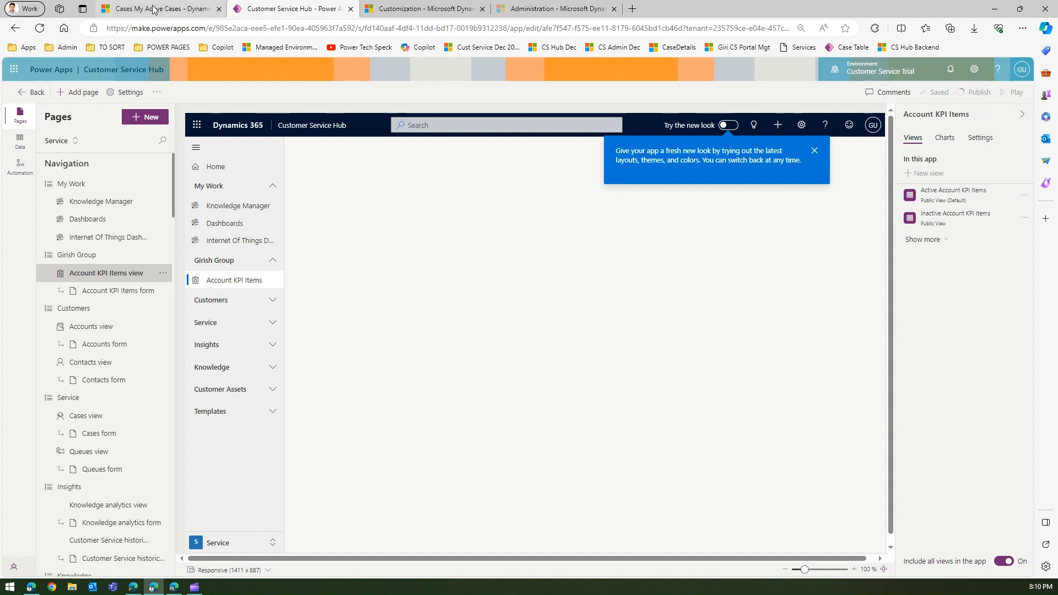
left_click(138, 9)
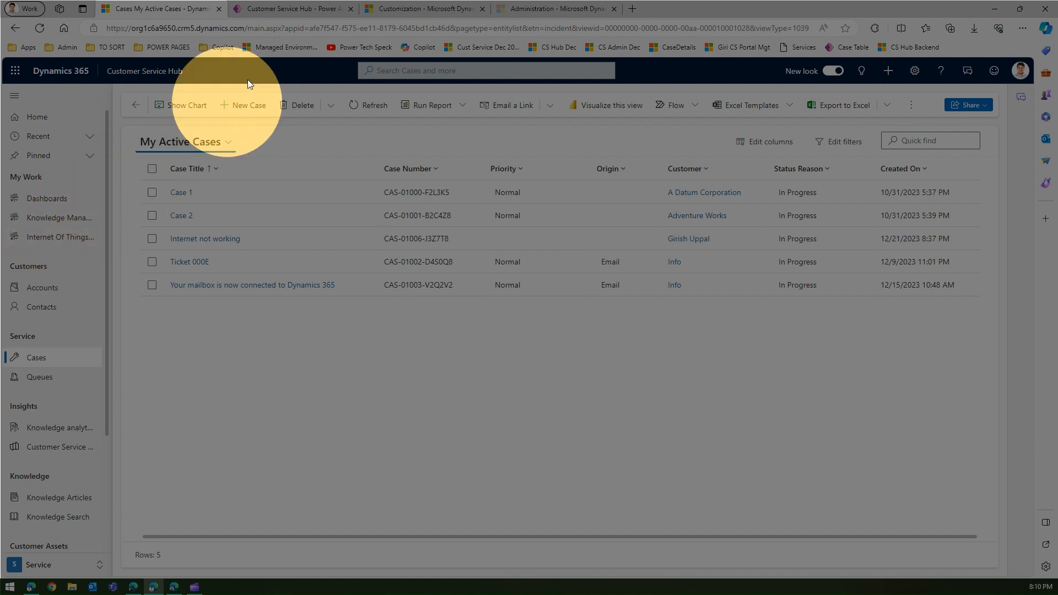
left_click(275, 9)
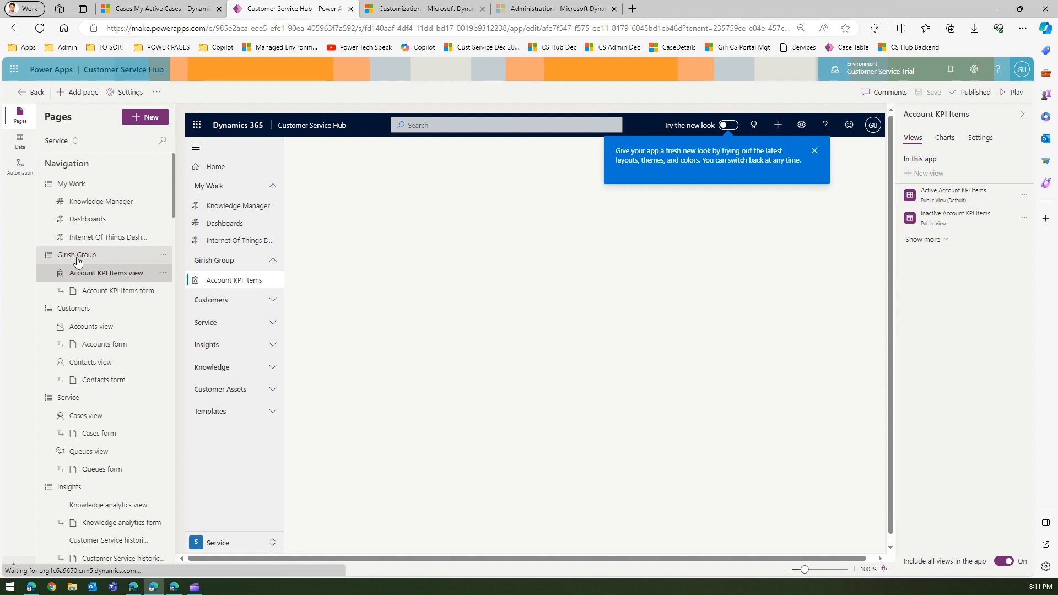
In the live app, check the collapsible navigation by expanding Customers and My Work and collapsing Customers.
left_click(161, 8)
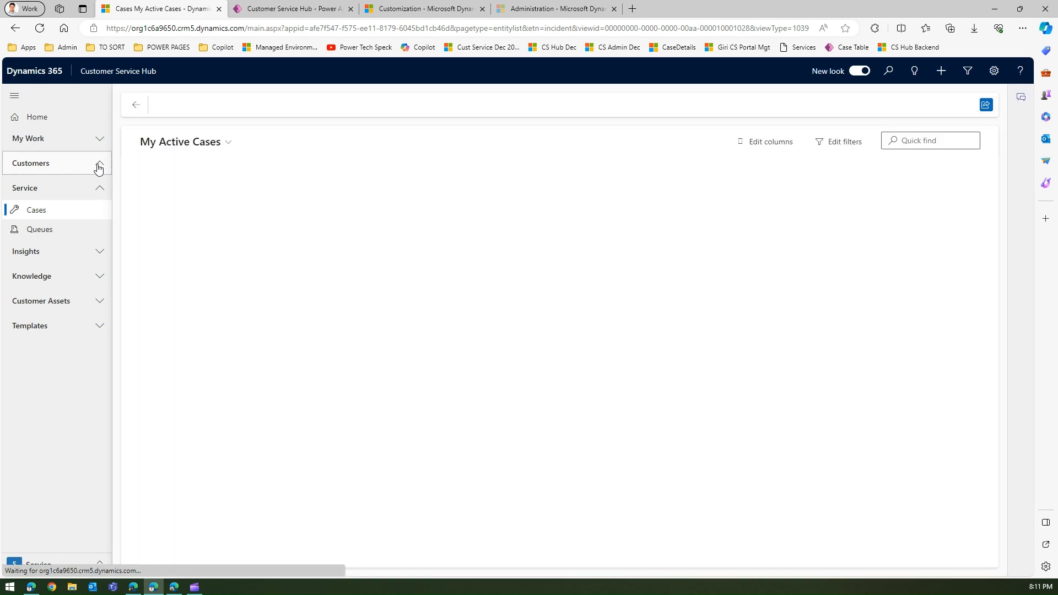
left_click(98, 166)
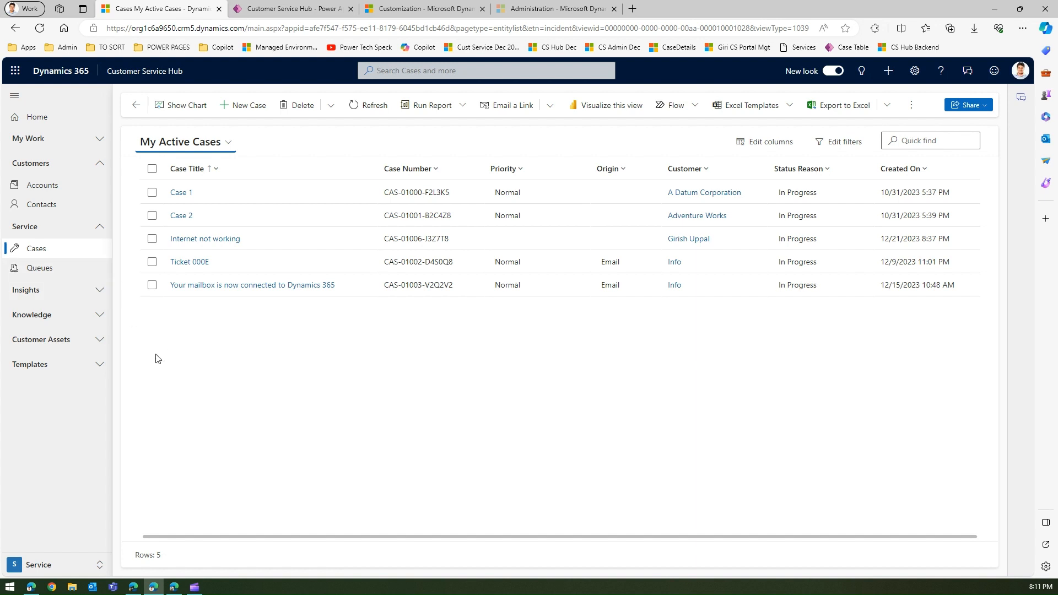
left_click(98, 139)
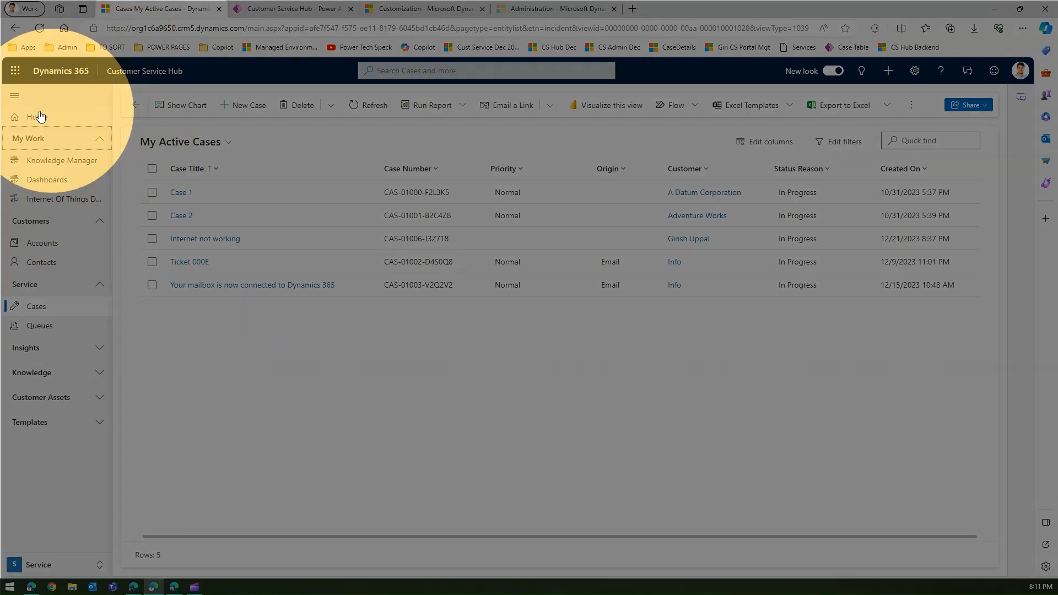
left_click(102, 223)
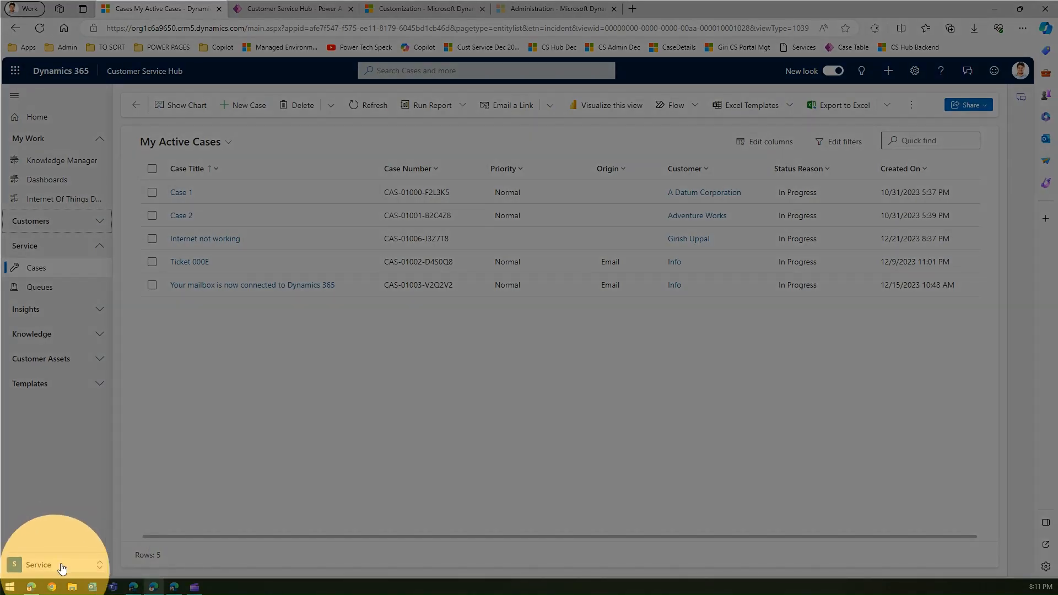
Back in the designer, review the navigation areas and the Help and Support area's options without changing them, and publish the app again.
left_click(312, 10)
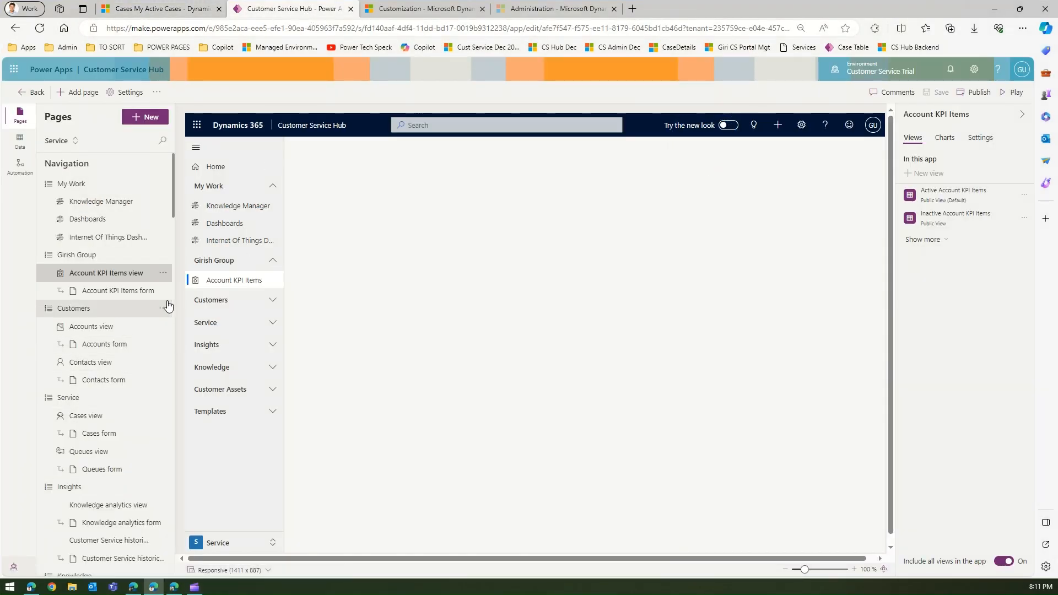
left_click(77, 142)
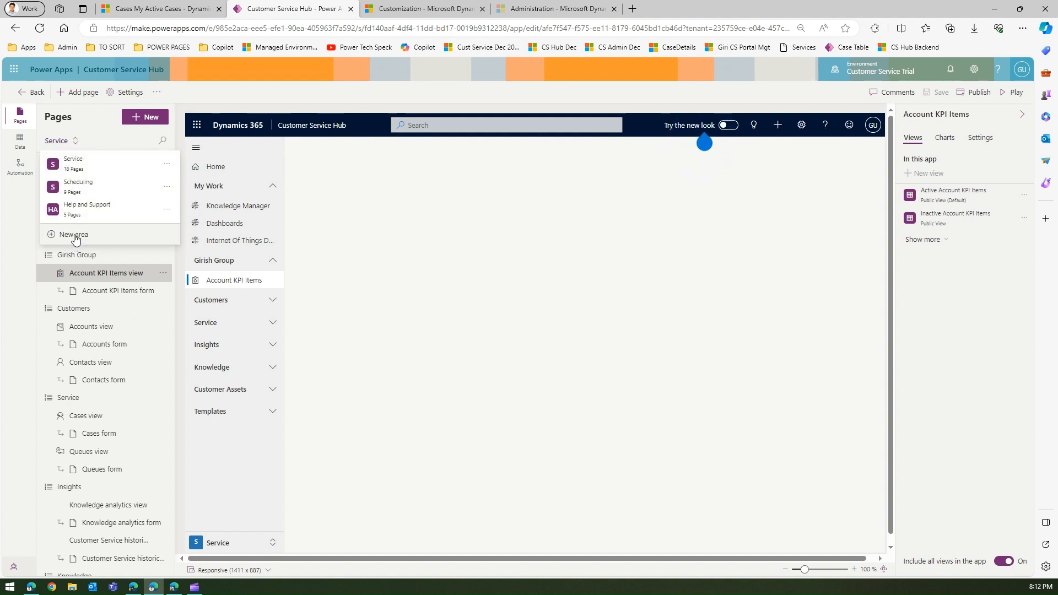
left_click(167, 210)
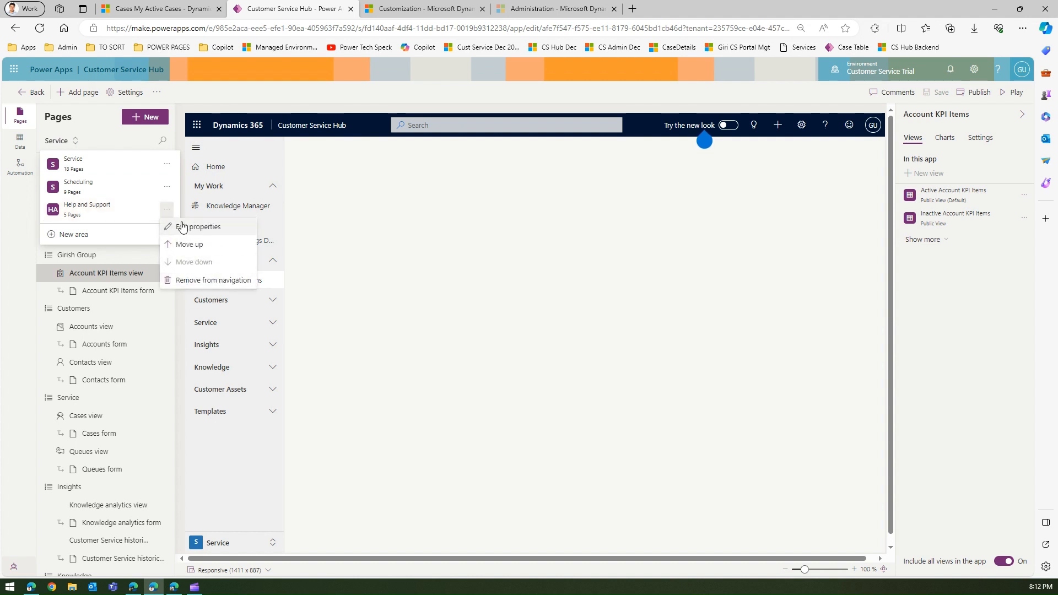
left_click(235, 95)
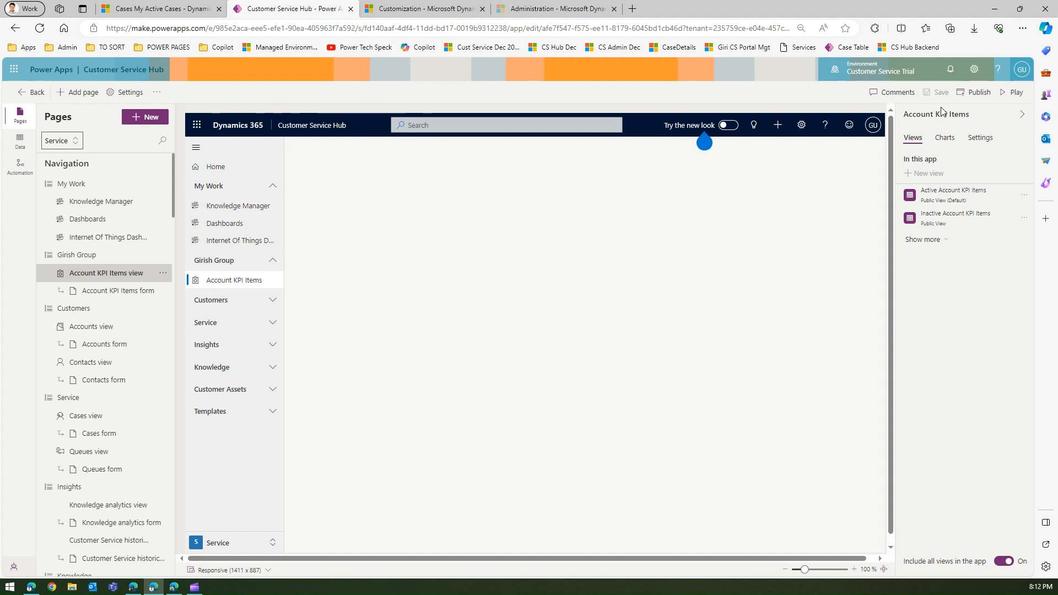
left_click(973, 95)
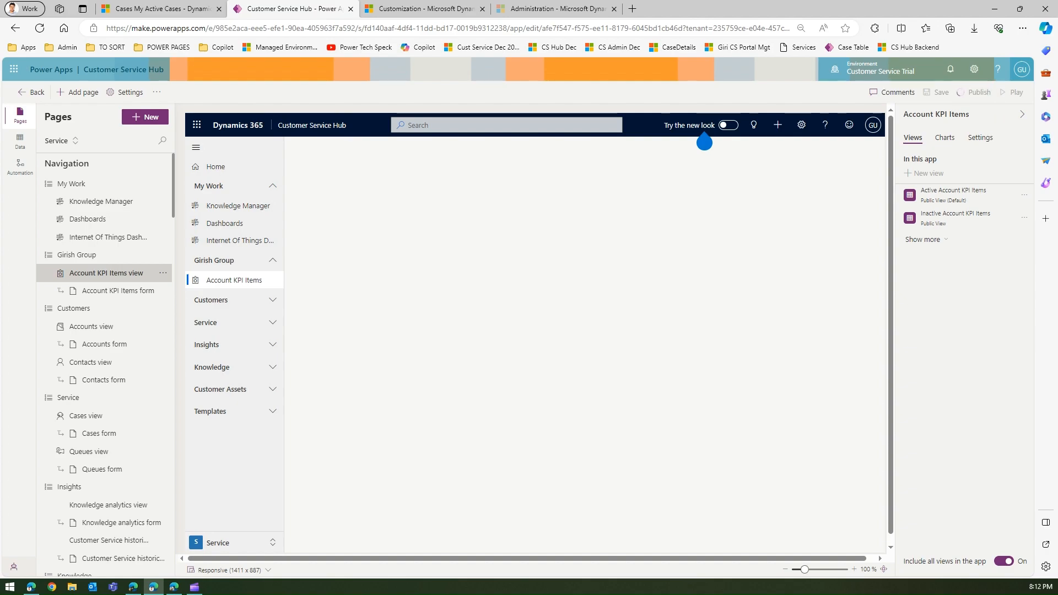